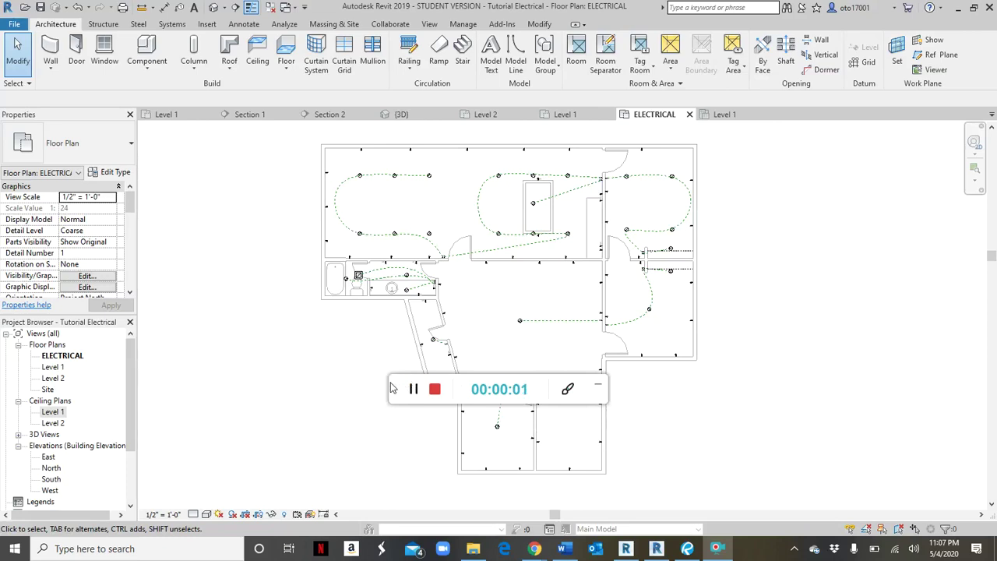
pyautogui.moveTo(392, 389); pyautogui.dragTo(786, 543)
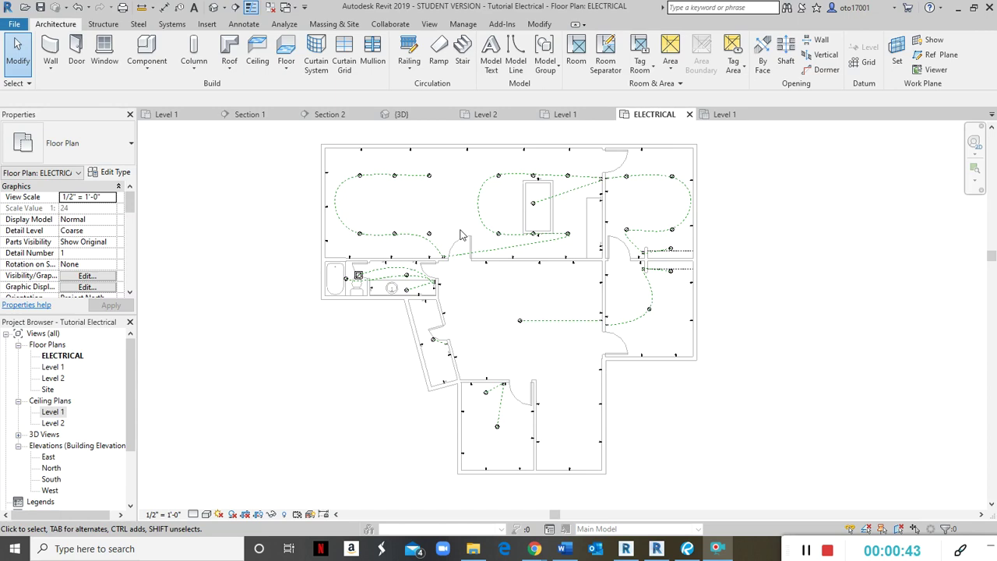
# Step: Delete the GWB on Mtl. Stud compound ceiling from the Level 1 reflected ceiling plan
pyautogui.click(565, 115)
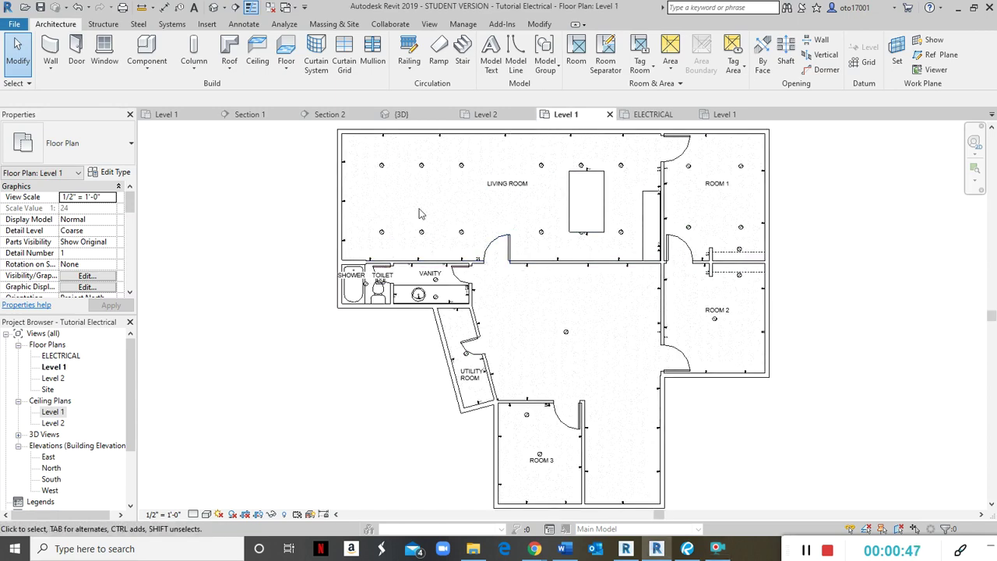
pyautogui.click(703, 114)
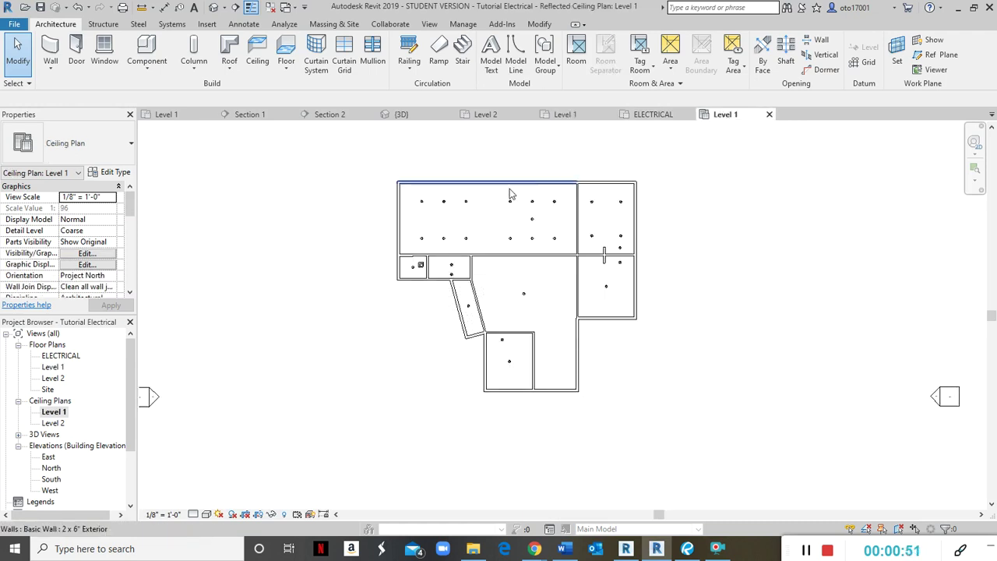
pyautogui.press('Tab')
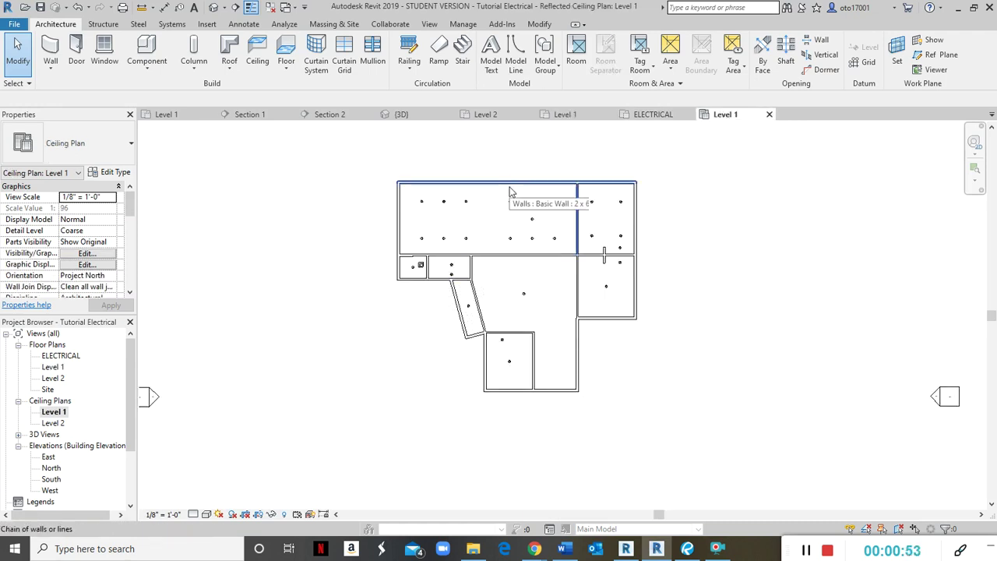
pyautogui.press('Tab')
pyautogui.click(510, 192)
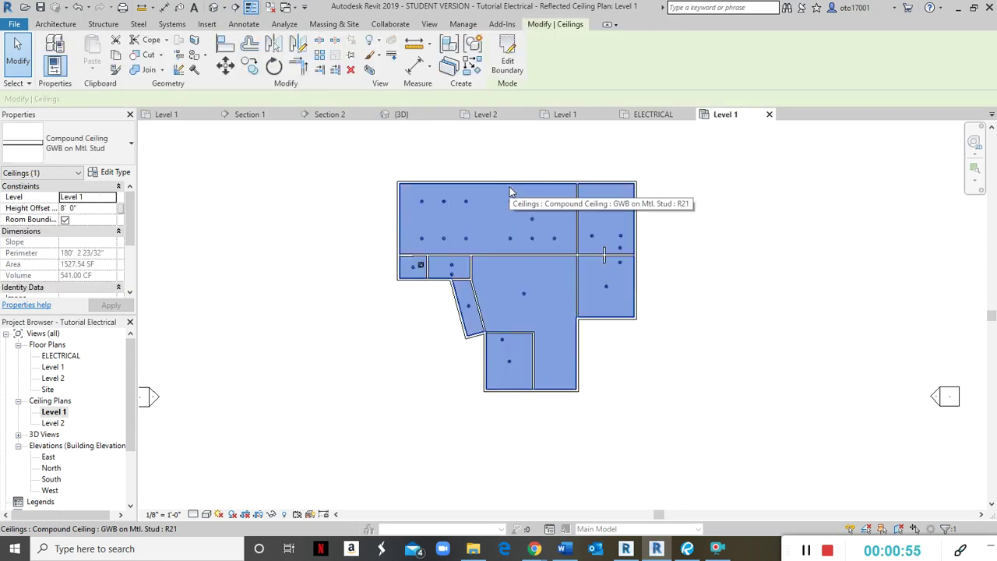
pyautogui.press('Escape')
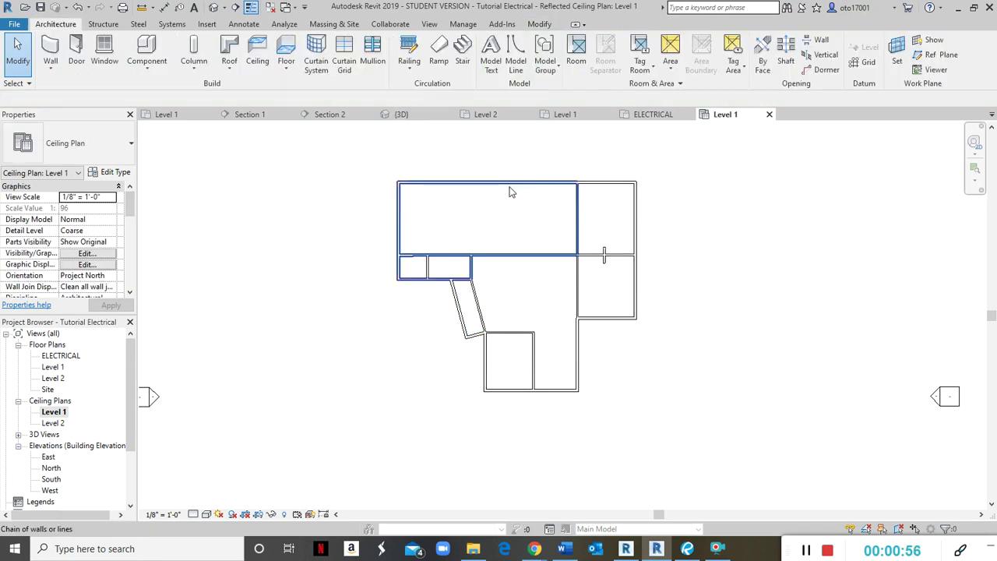
# Step: In the Level 1 floor plan, select all Outlet-Duplex Single instances in the entire project and delete them
pyautogui.click(600, 116)
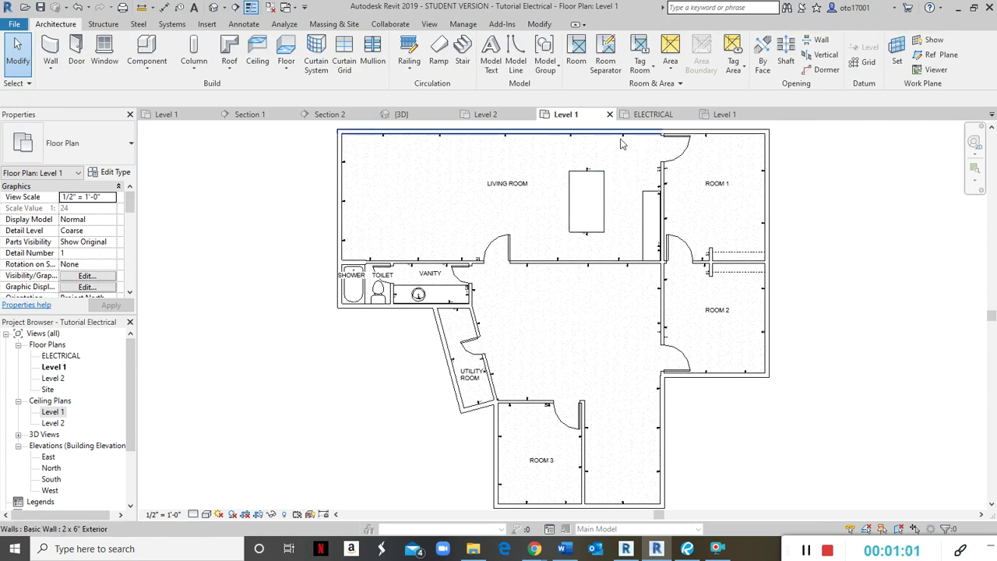
pyautogui.scroll(2, 623, 140)
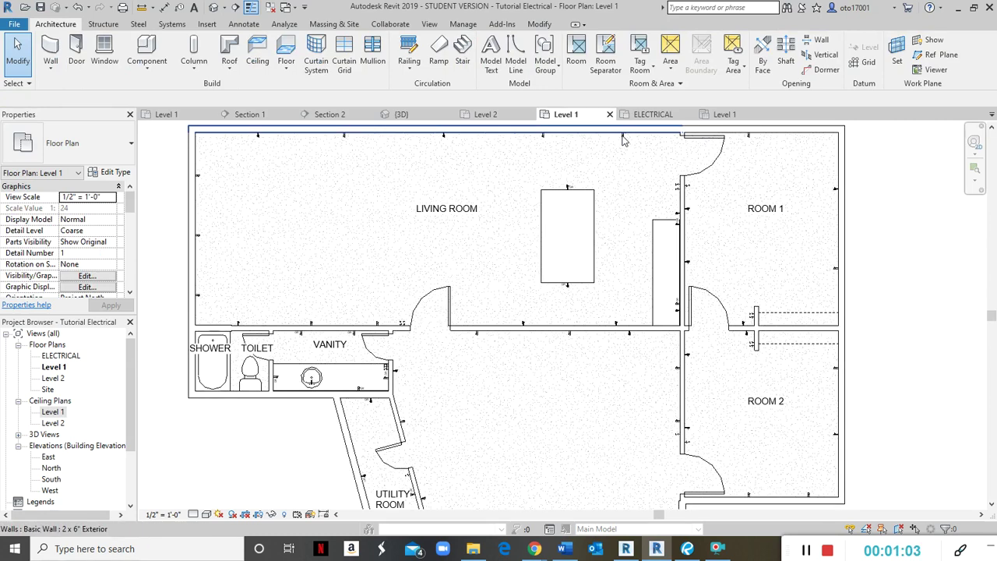
pyautogui.click(623, 140)
pyautogui.scroll(3, 622, 140)
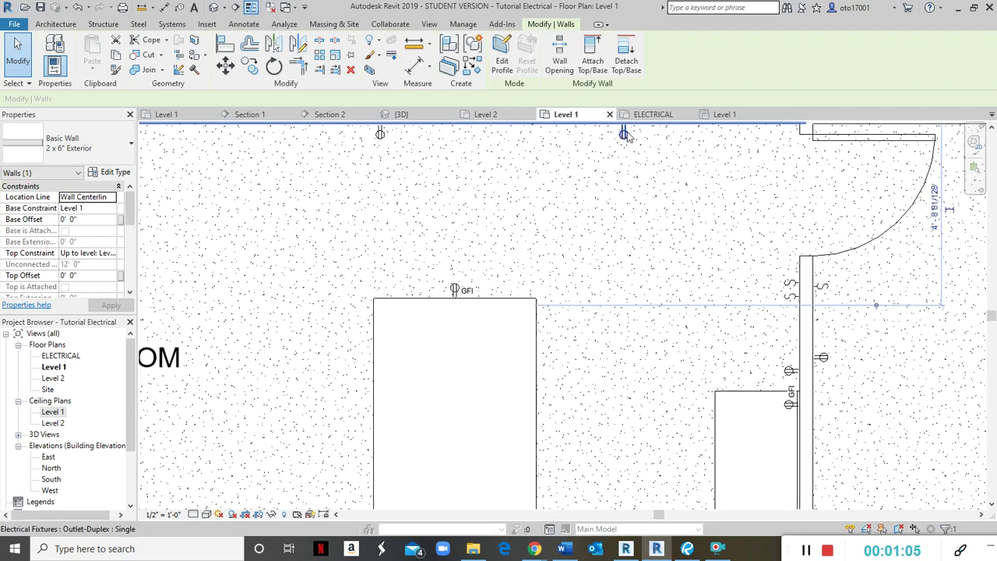
pyautogui.click(624, 136)
pyautogui.rightClick(625, 136)
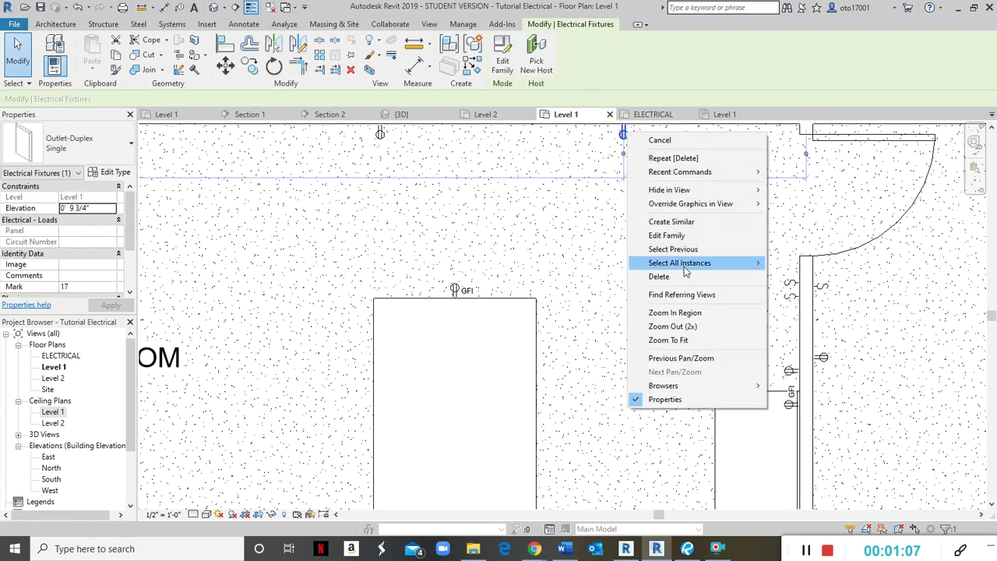
pyautogui.moveTo(686, 265)
pyautogui.click(809, 277)
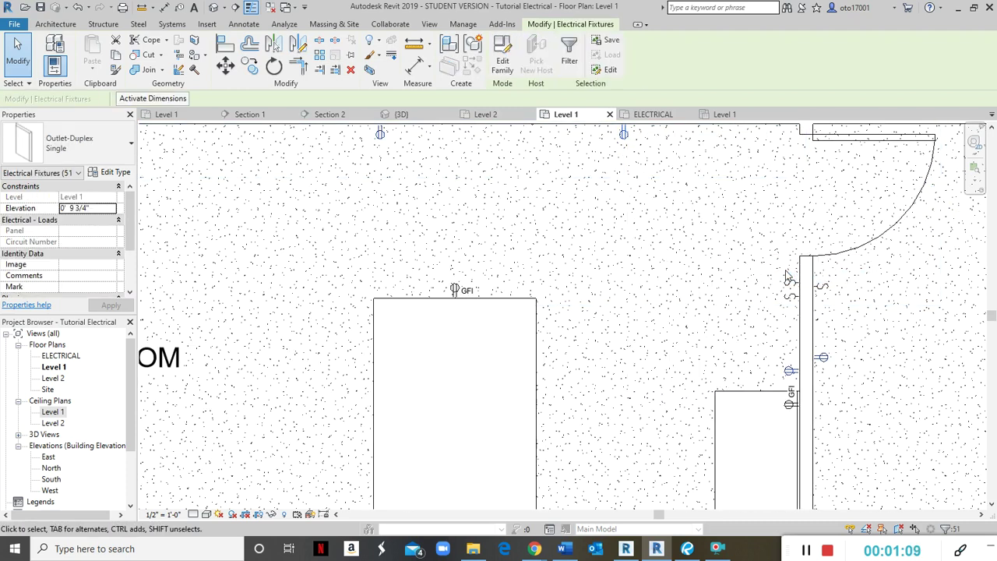
pyautogui.scroll(-4, 787, 274)
pyautogui.scroll(-1, 786, 274)
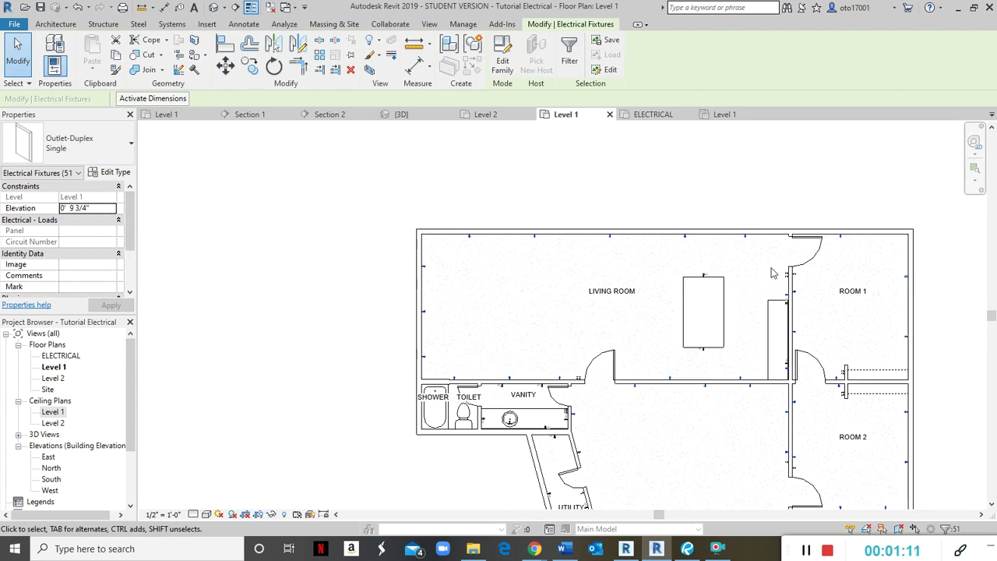
pyautogui.click(771, 272)
# Step: Select all Outlet-GFI Single instances in the entire project, starting from the one at the living room island, and delete them
pyautogui.scroll(3, 701, 280)
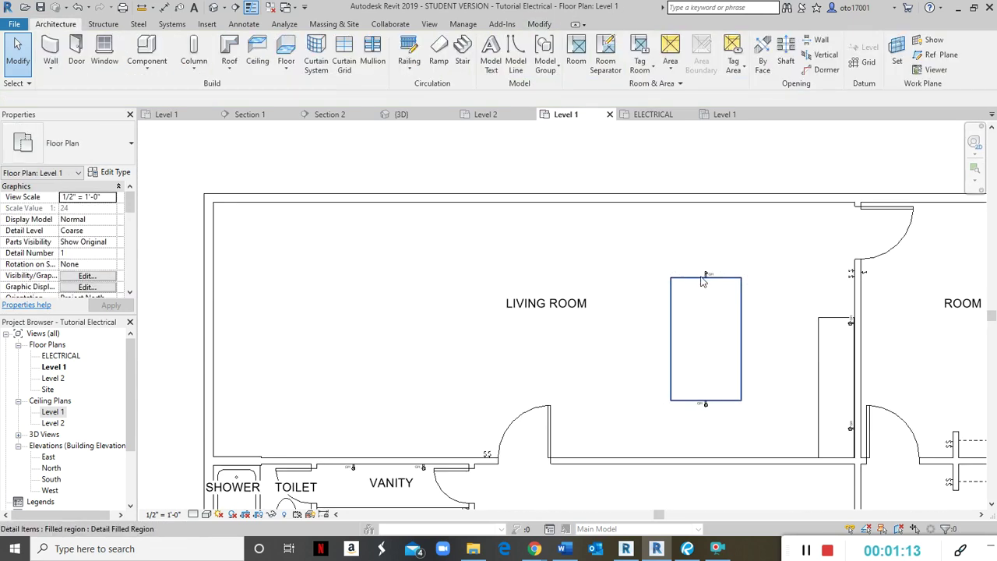
pyautogui.click(705, 276)
pyautogui.rightClick(705, 274)
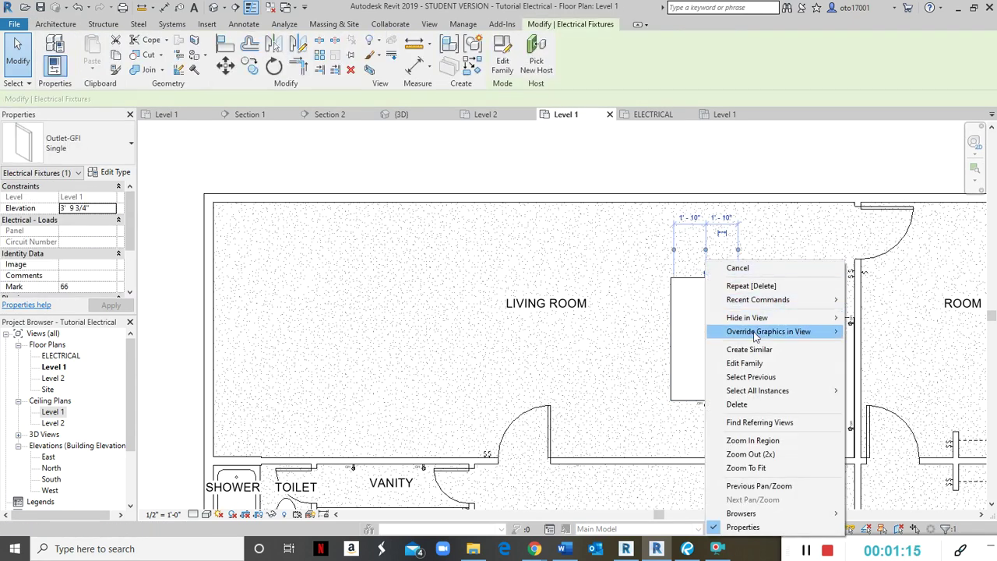
pyautogui.moveTo(831, 391)
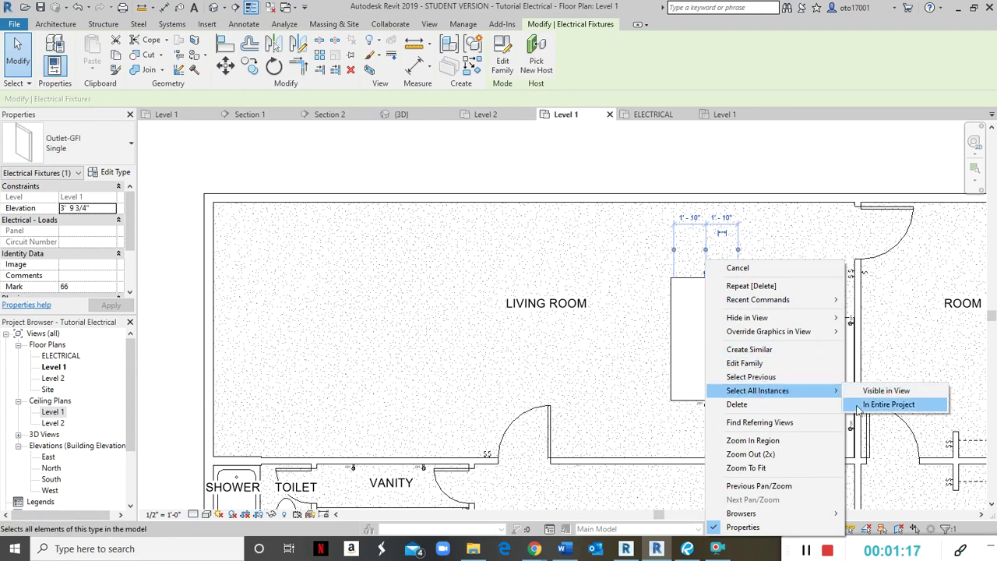
pyautogui.click(857, 410)
pyautogui.press('Escape')
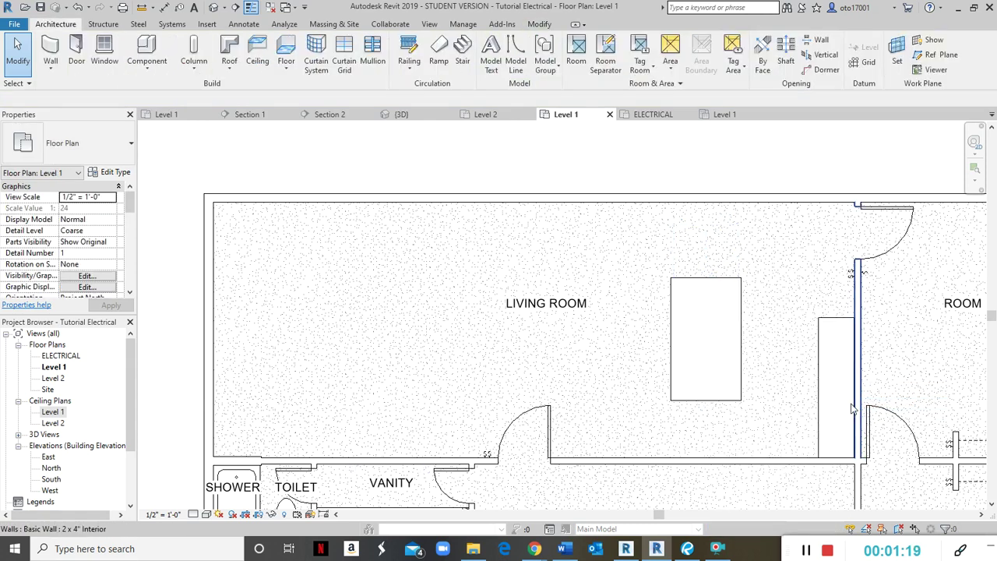
# Step: Select all Switch-Single instances in the entire project, starting from the one on the Room 1 wall, and delete them
pyautogui.click(864, 273)
pyautogui.rightClick(864, 269)
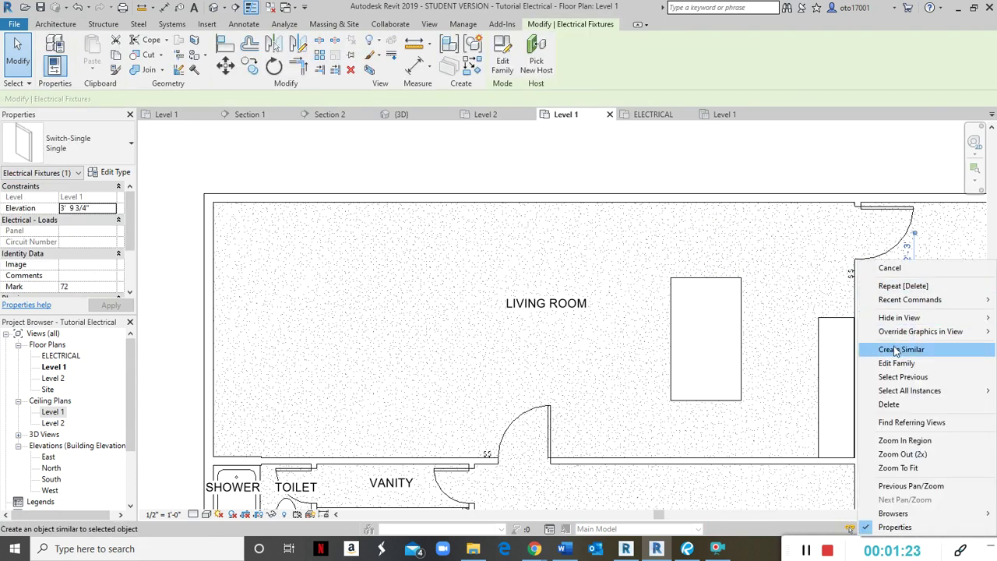
pyautogui.moveTo(896, 391)
pyautogui.click(838, 404)
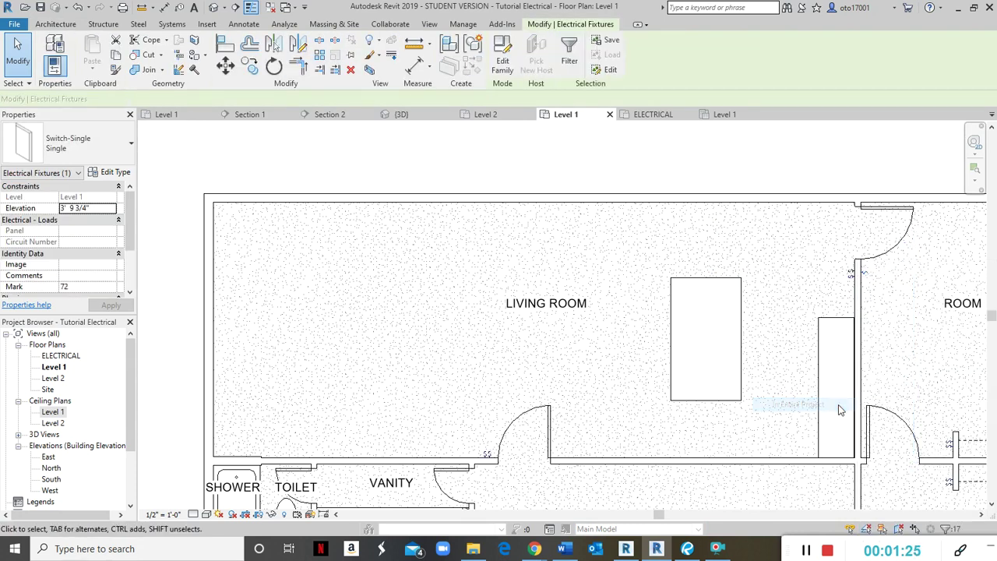
pyautogui.press('Delete')
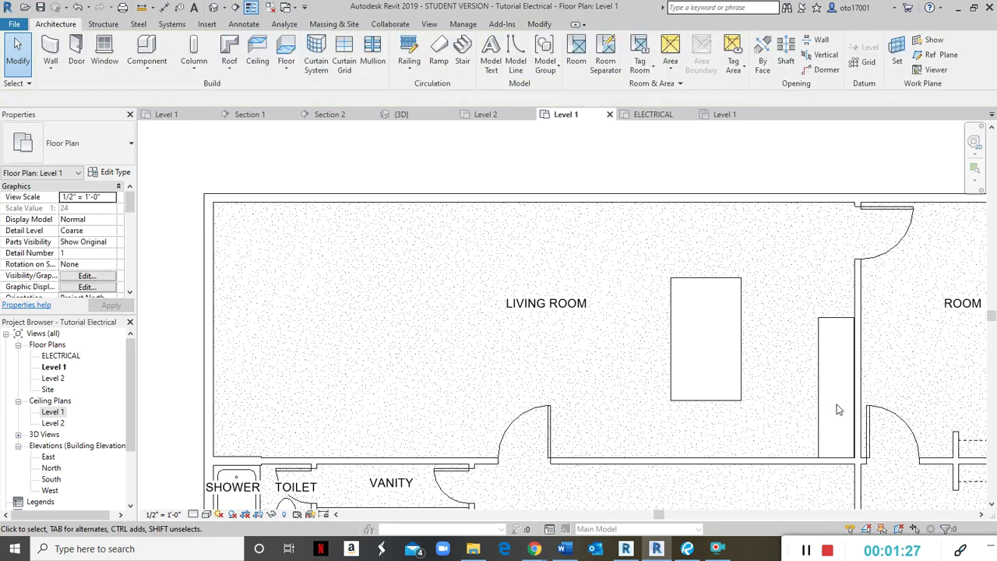
# Step: Start loading a component family and browse the US Imperial library to Electrical > Architectural > Electrical Power > Terminals
pyautogui.scroll(-3, 657, 401)
pyautogui.moveTo(534, 413); pyautogui.dragTo(529, 304, button='middle')
pyautogui.scroll(-3, 438, 233)
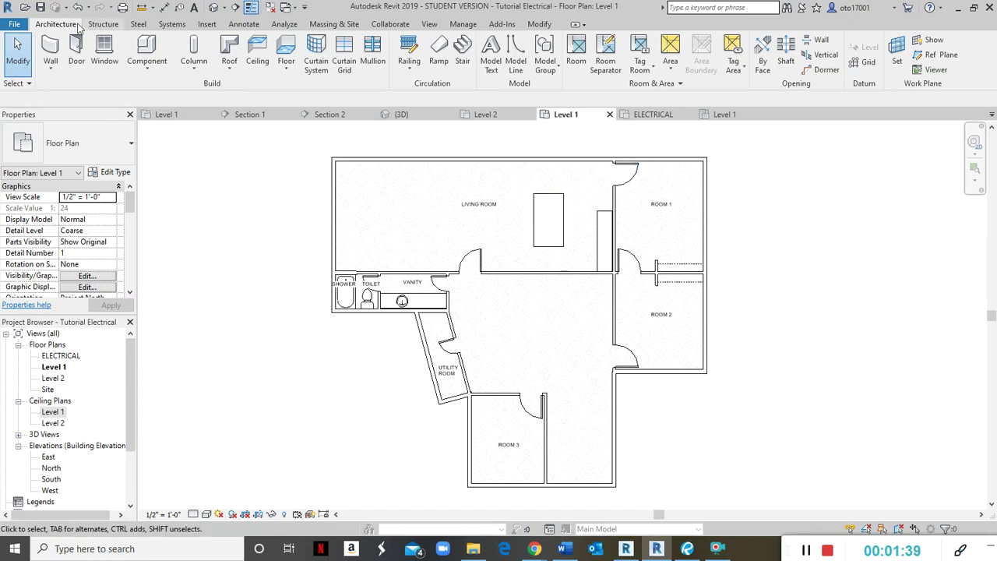
pyautogui.click(146, 50)
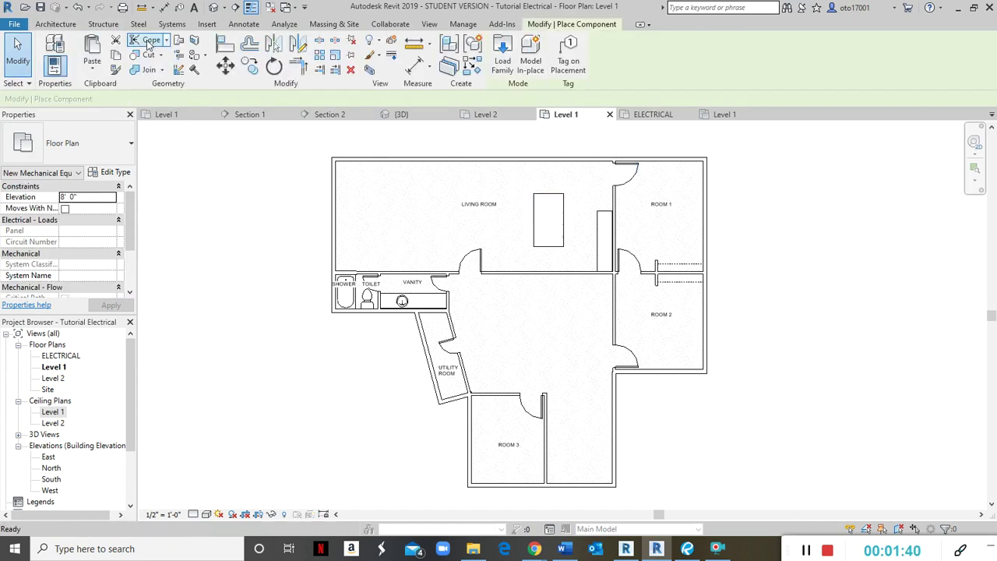
pyautogui.click(502, 59)
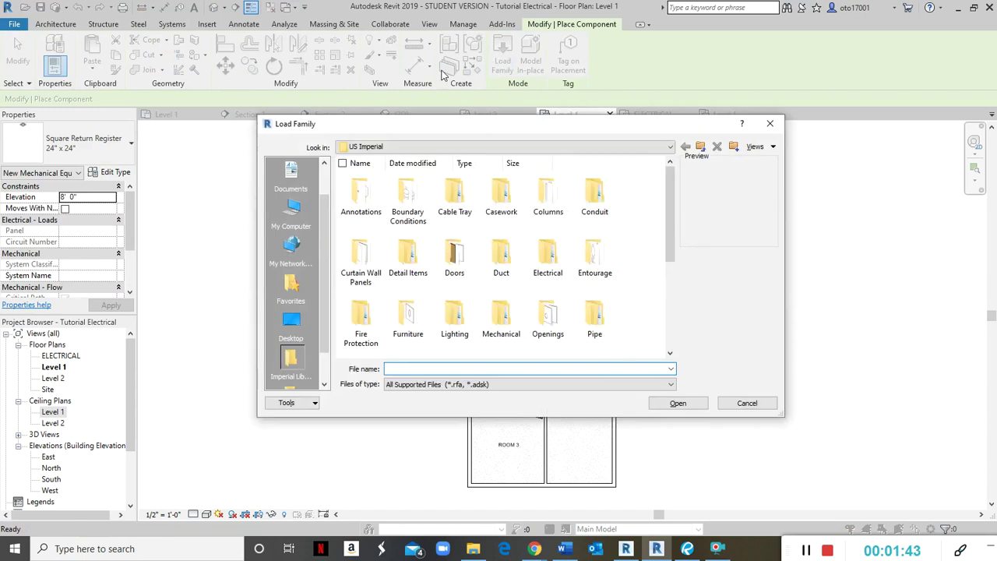
pyautogui.doubleClick(548, 257)
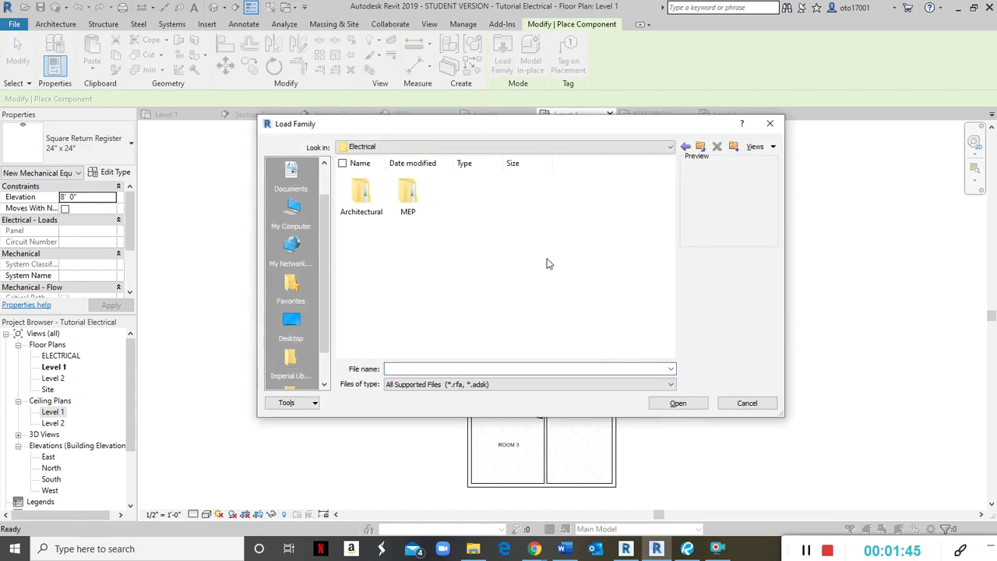
pyautogui.click(670, 148)
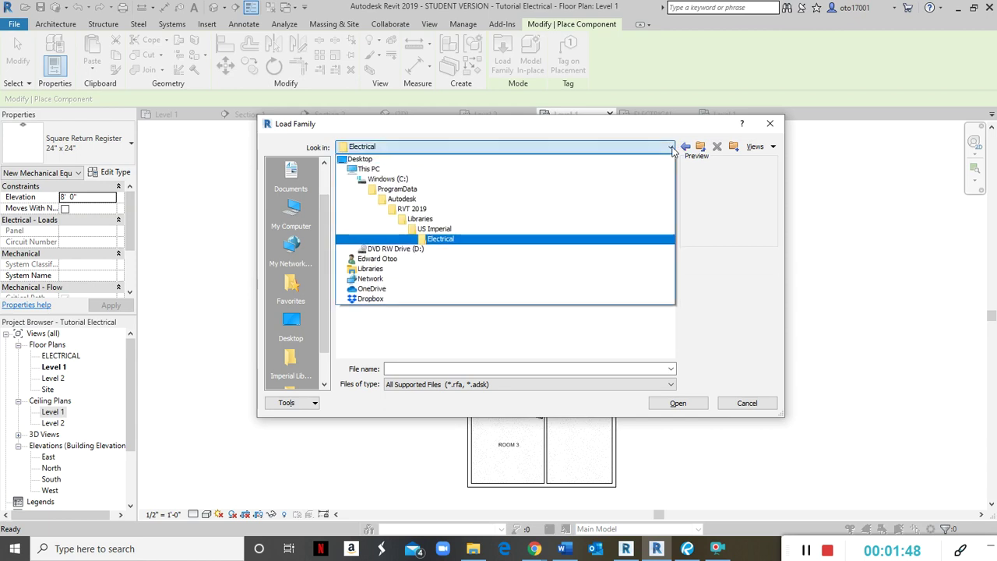
pyautogui.click(440, 230)
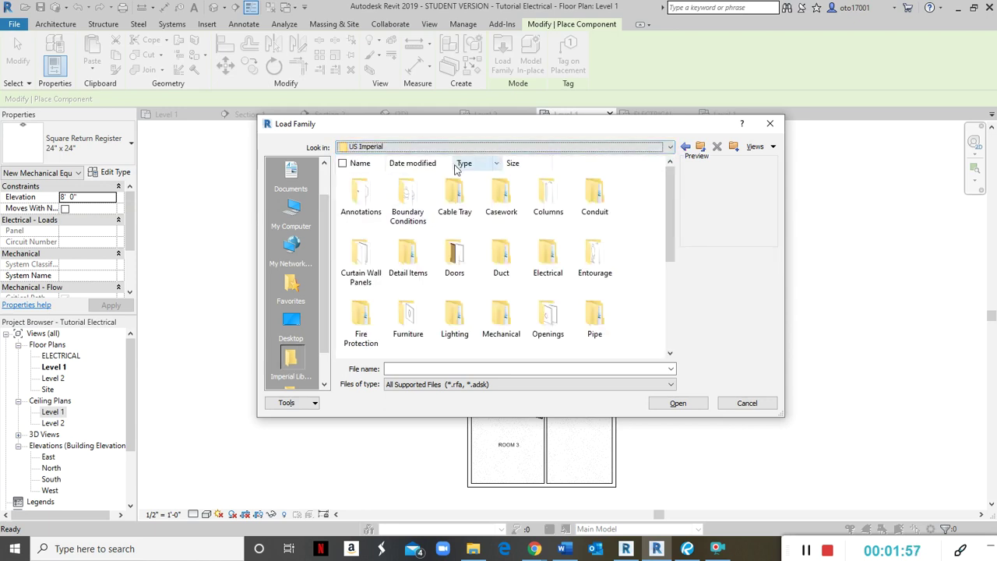
pyautogui.doubleClick(542, 265)
pyautogui.doubleClick(367, 204)
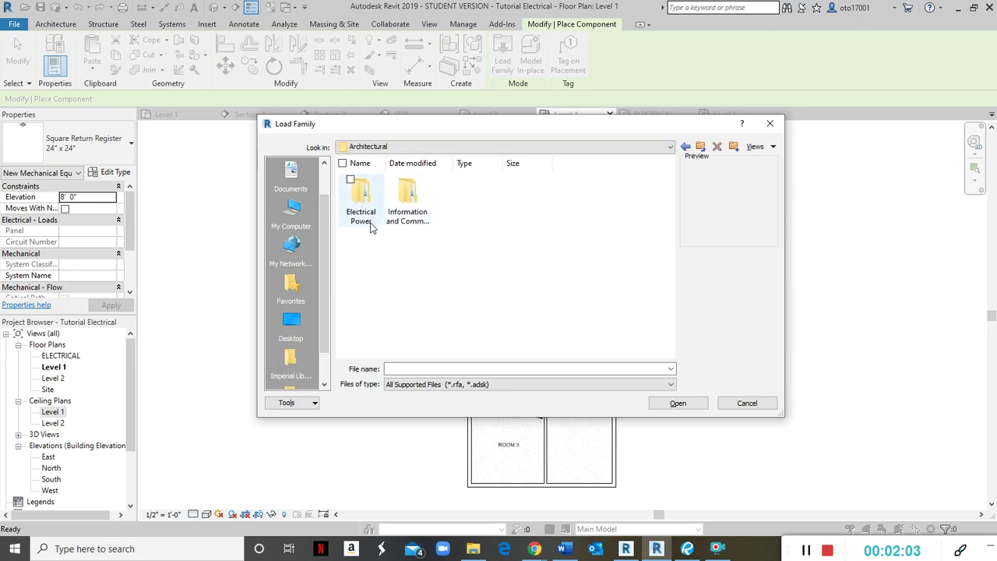
pyautogui.doubleClick(363, 209)
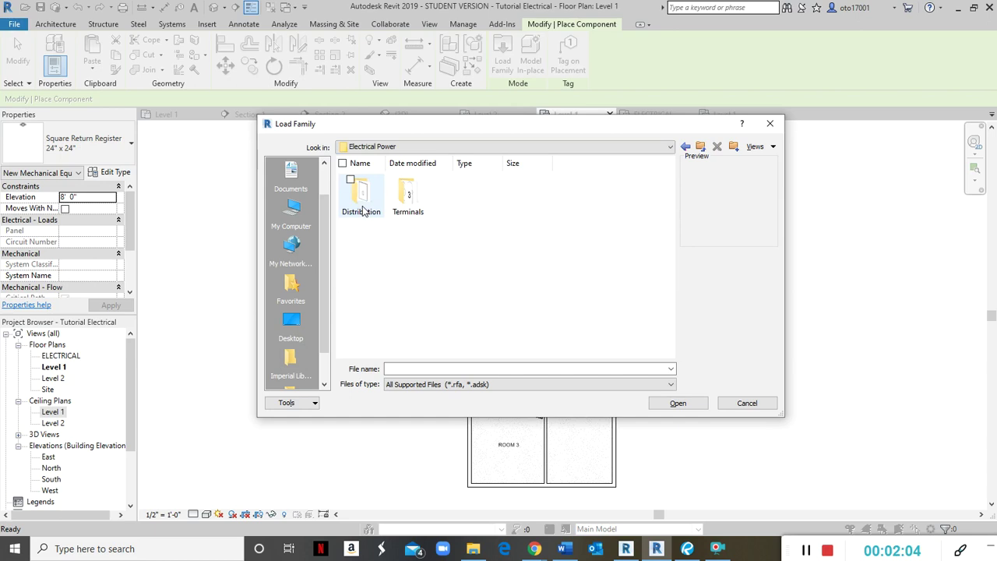
pyautogui.doubleClick(409, 196)
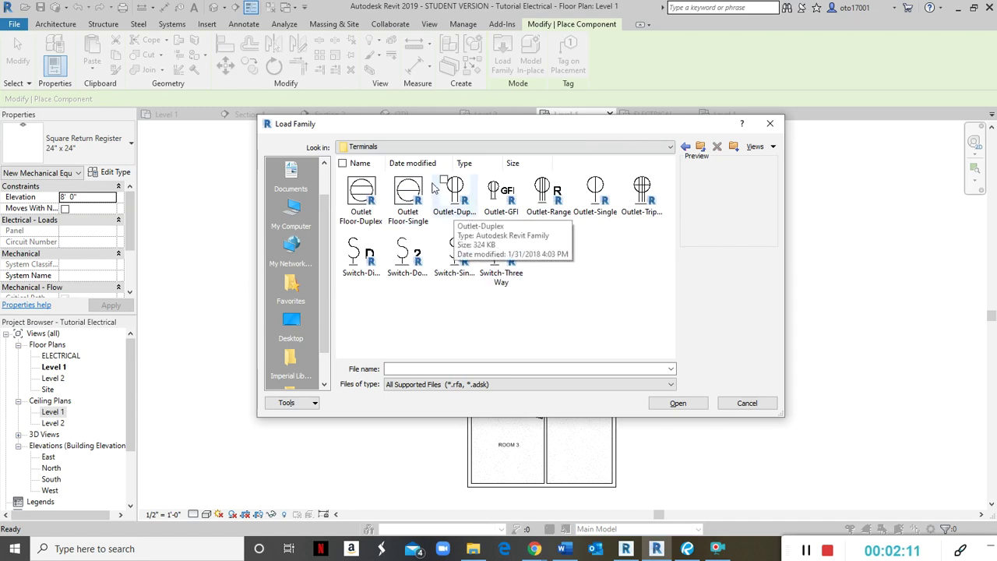
# Step: Load the Outlet-Duplex, Outlet-GFI and Switch-Single families from the Terminals folder
pyautogui.click(455, 194)
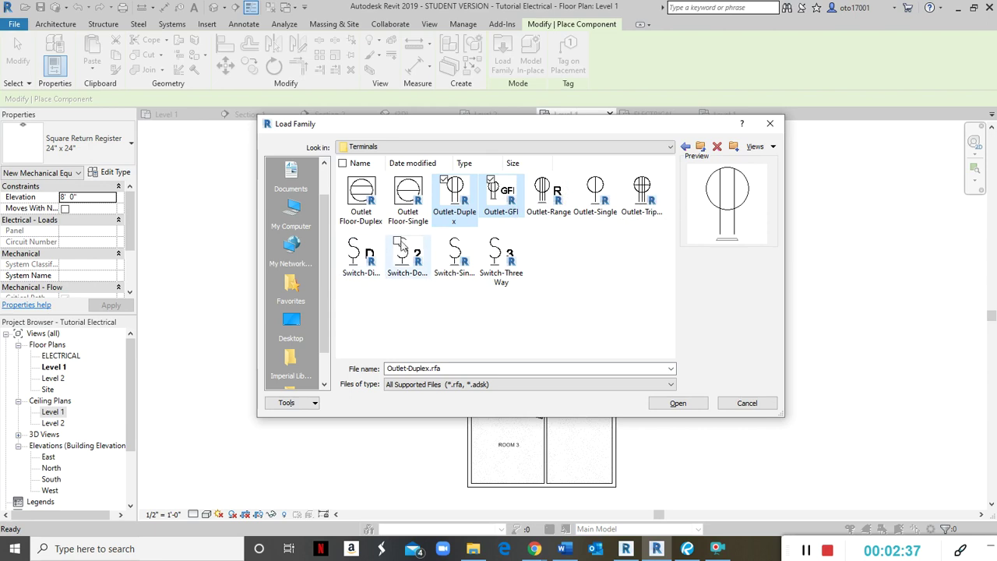
pyautogui.click(444, 243)
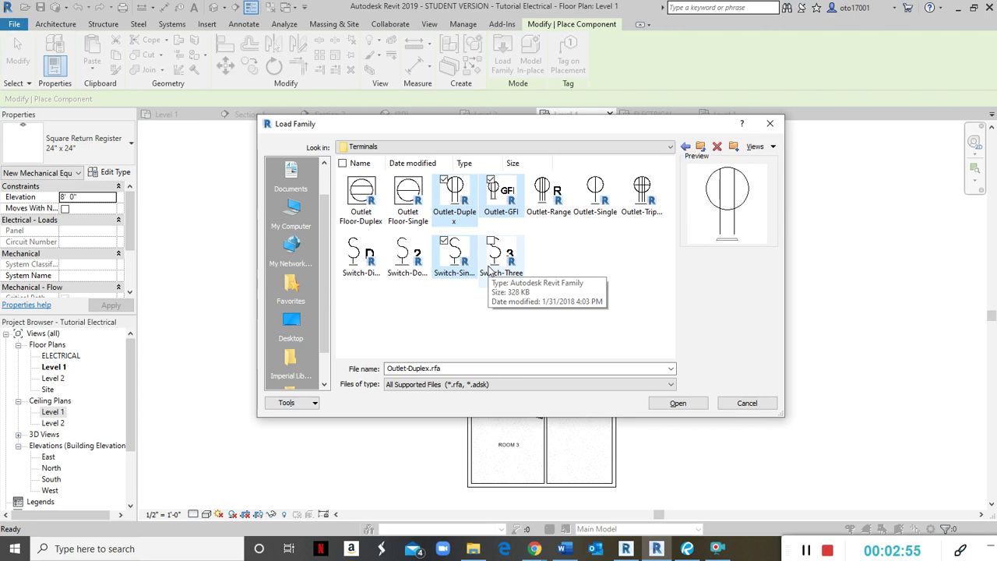
pyautogui.click(678, 403)
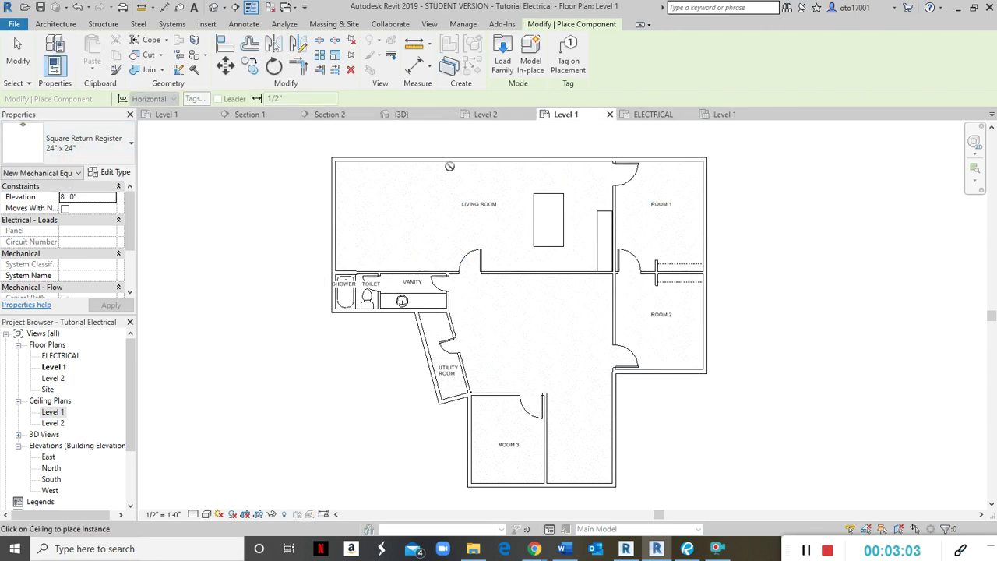
pyautogui.click(84, 155)
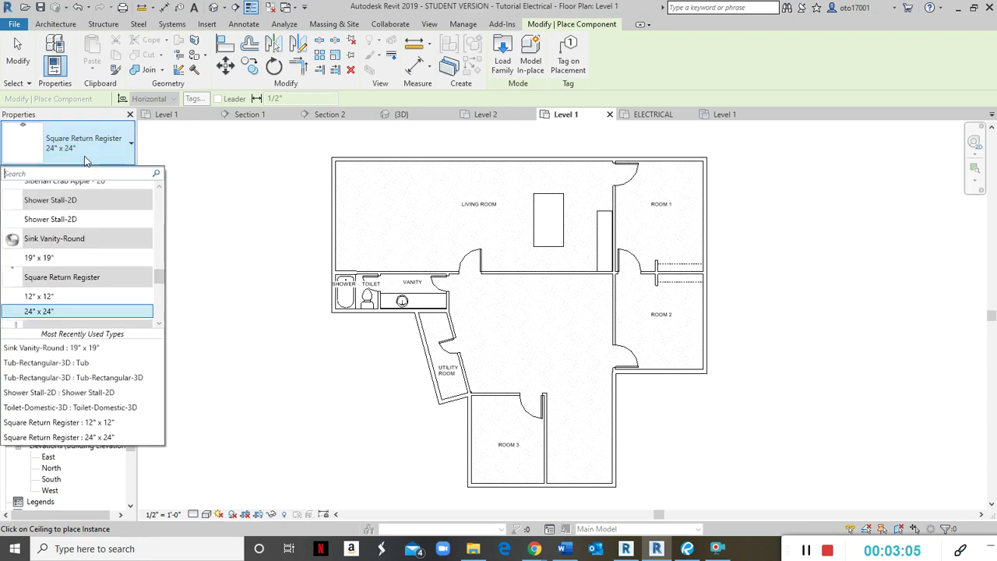
pyautogui.scroll(-1, 76, 293)
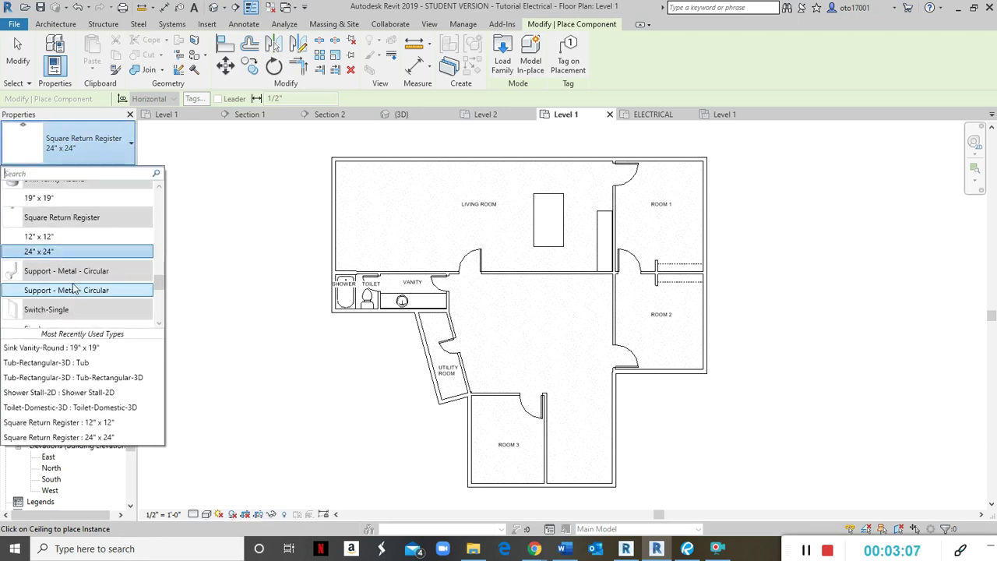
pyautogui.scroll(1, 71, 288)
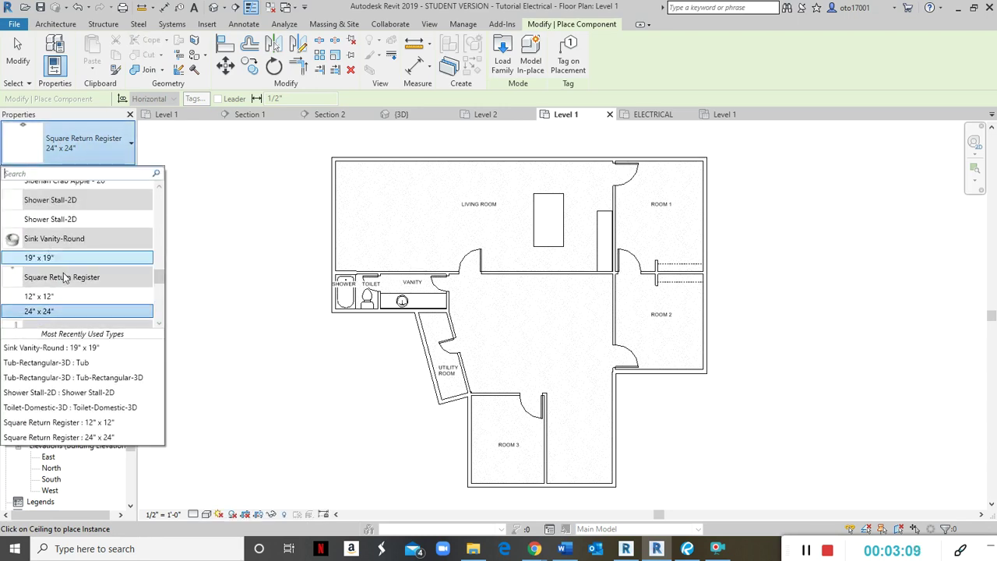
pyautogui.moveTo(73, 299)
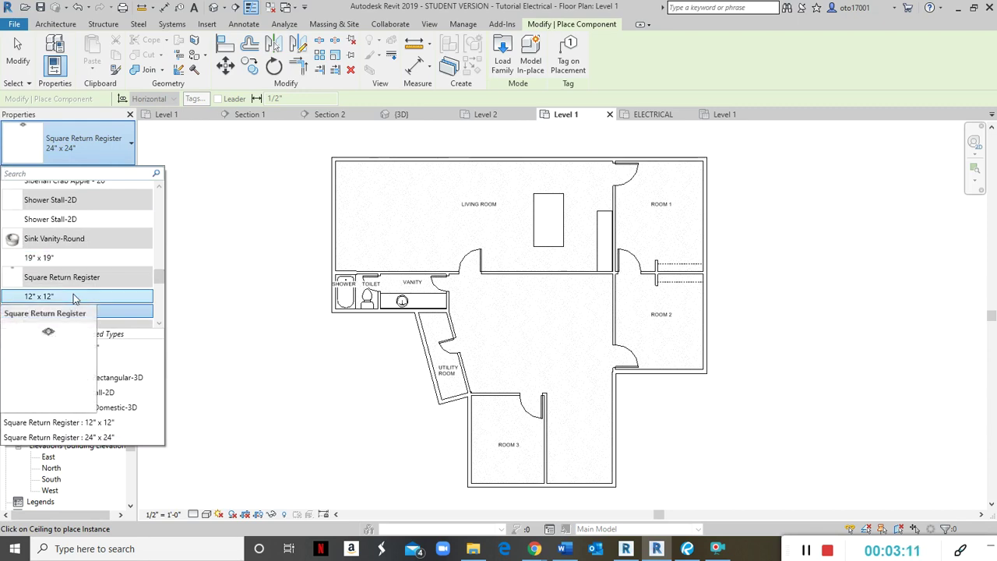
pyautogui.scroll(1, 72, 294)
pyautogui.scroll(-4, 72, 280)
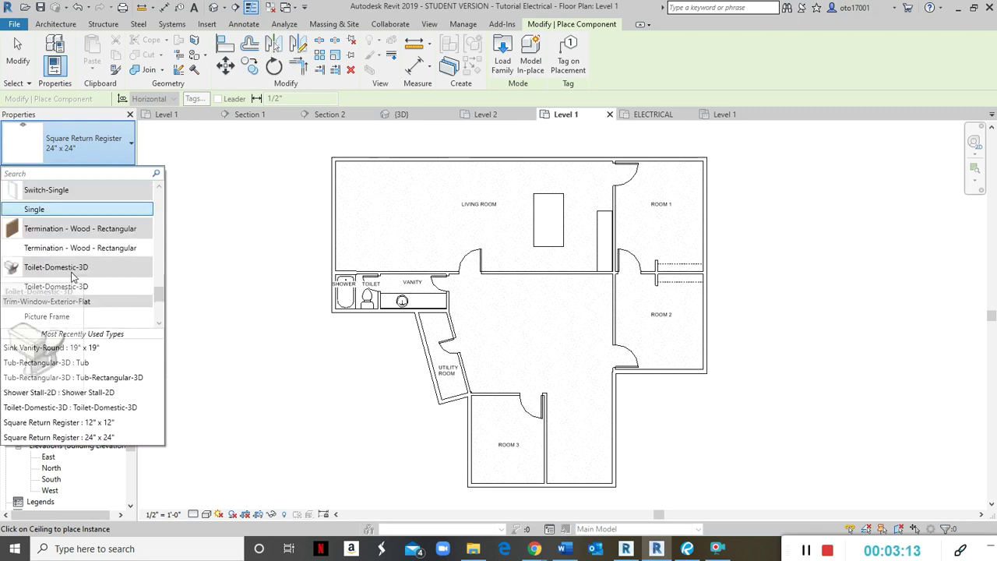
pyautogui.scroll(-5, 71, 277)
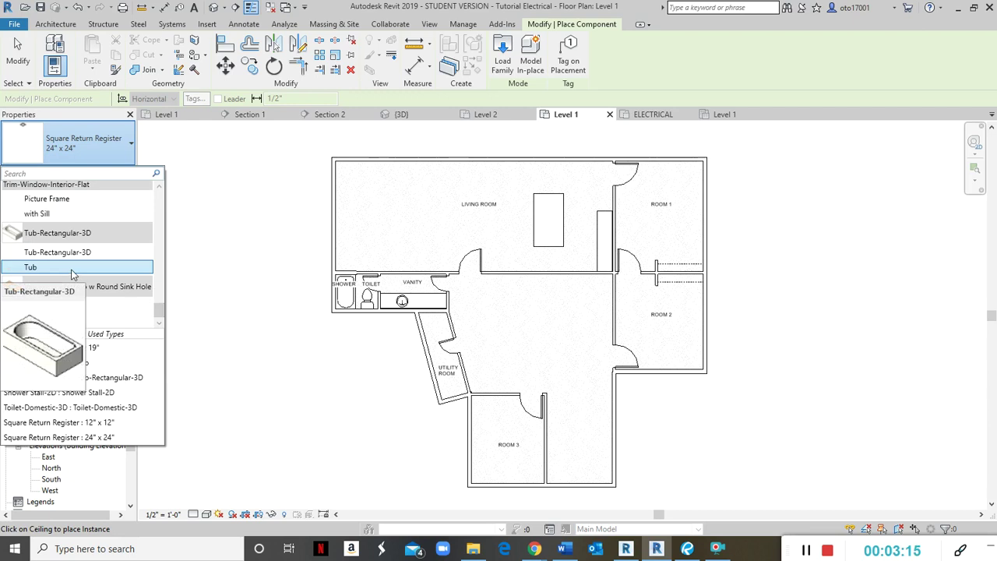
pyautogui.scroll(5, 72, 273)
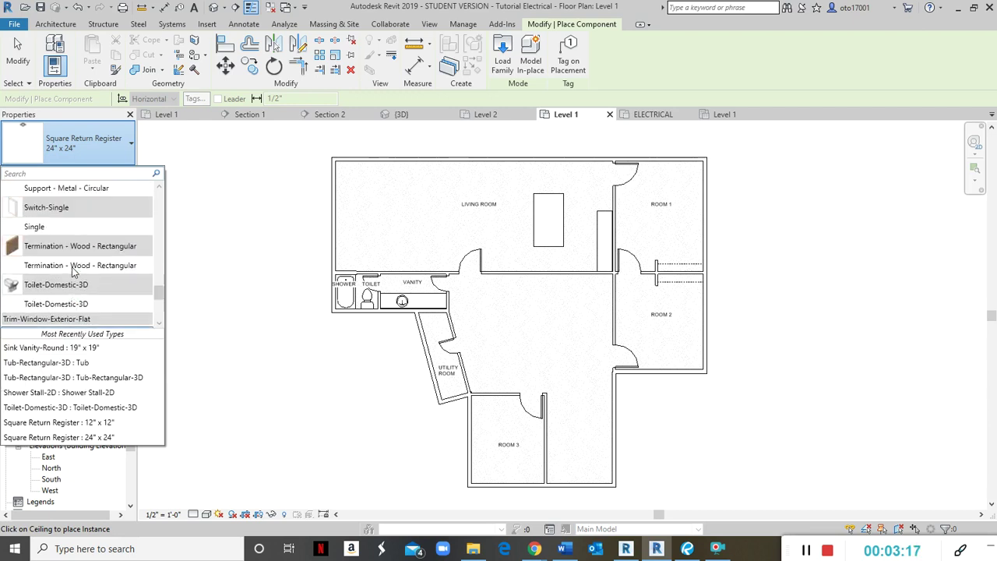
pyautogui.scroll(1, 82, 251)
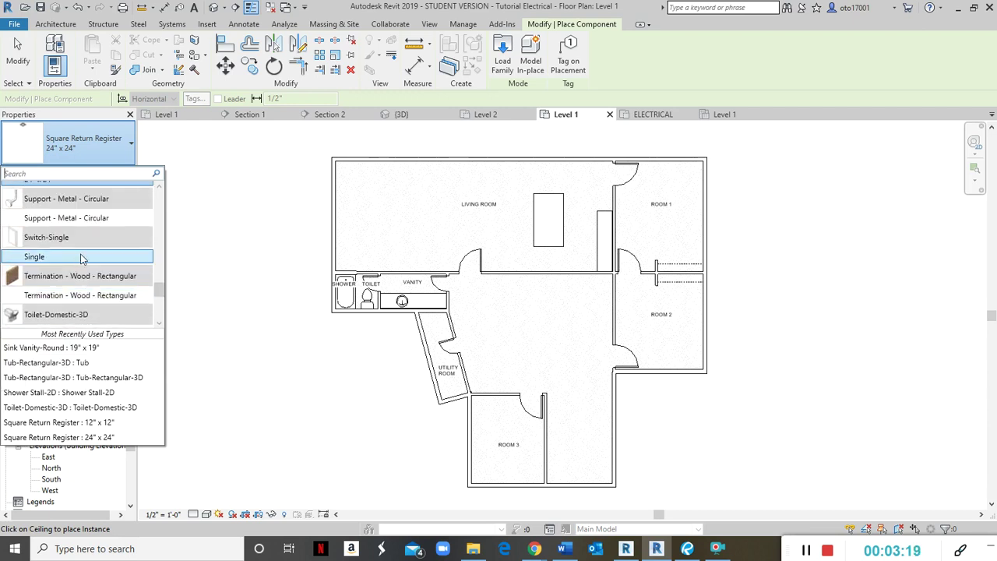
pyautogui.scroll(3, 87, 257)
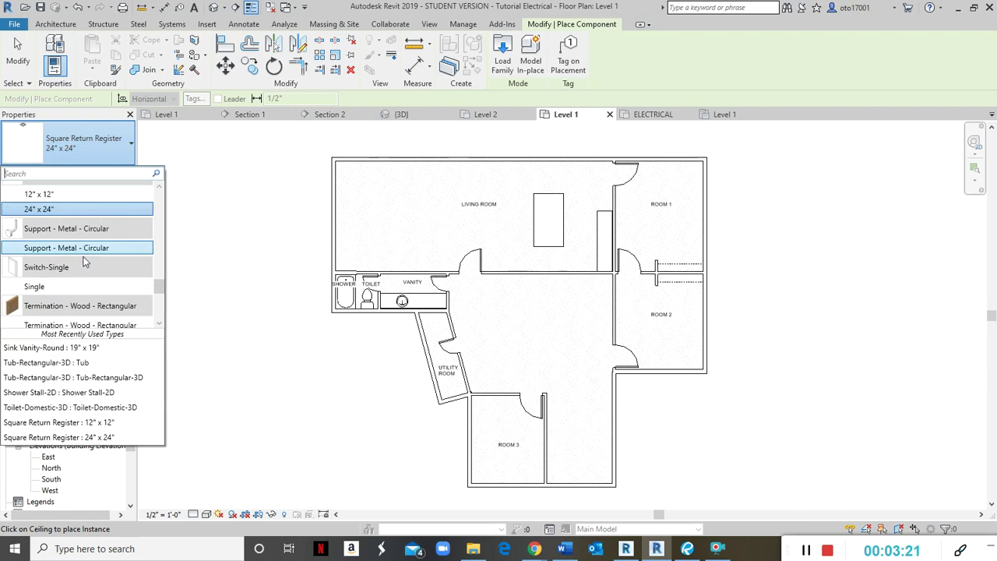
pyautogui.scroll(1, 74, 249)
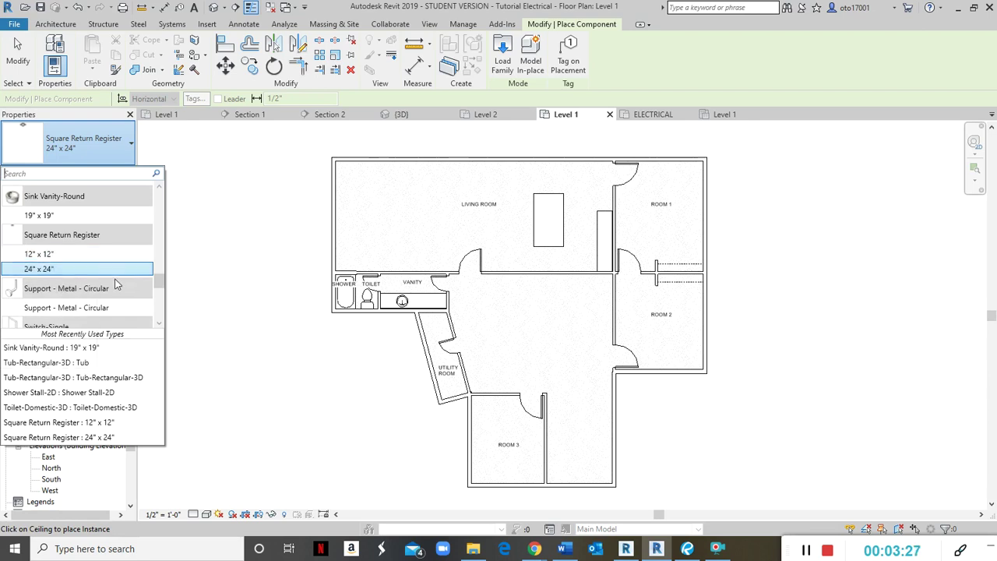
pyautogui.click(39, 256)
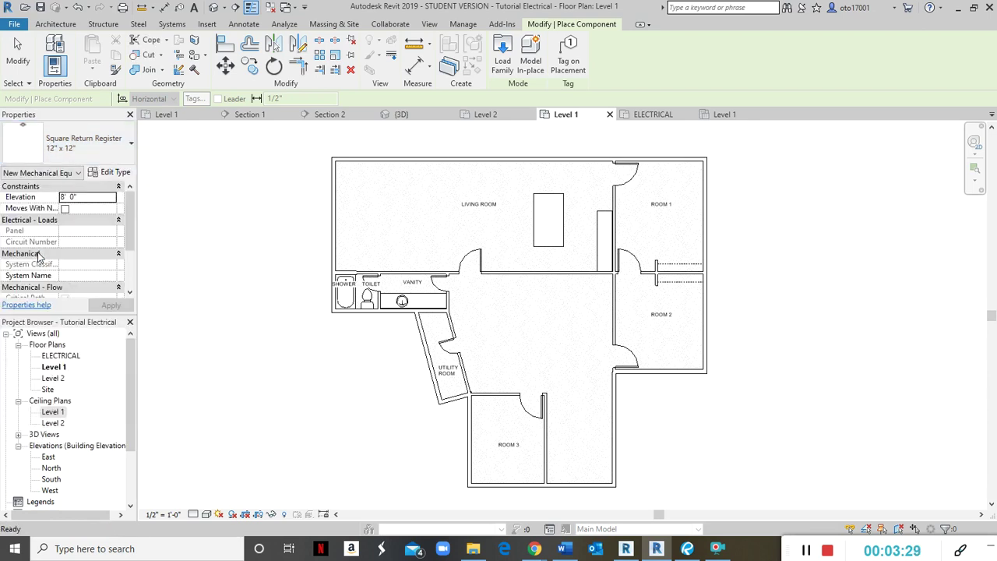
# Step: Find the component type with the search term "gfi" and make Outlet-GFI Single the type being placed
pyautogui.click(86, 144)
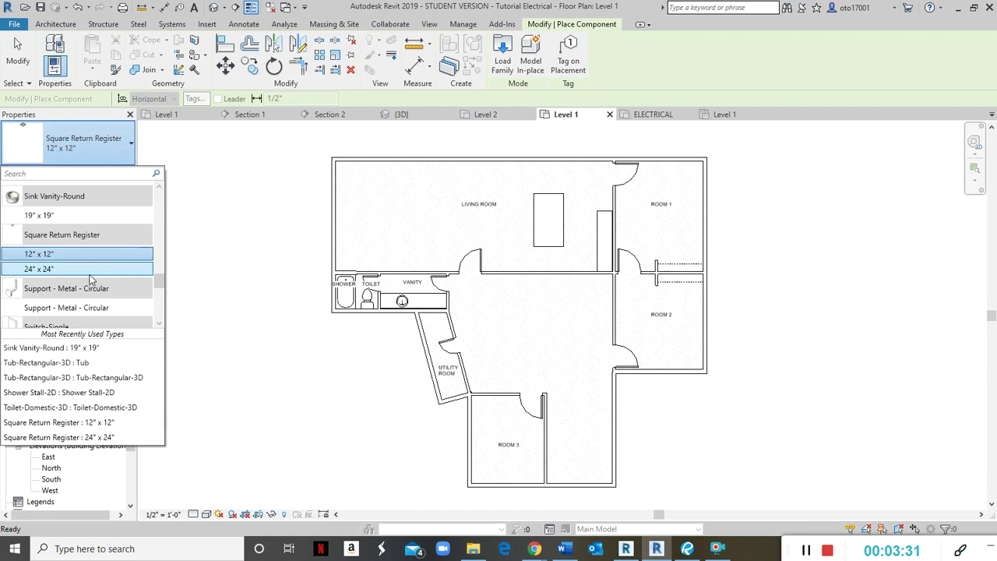
pyautogui.scroll(5, 78, 273)
pyautogui.scroll(8, 77, 272)
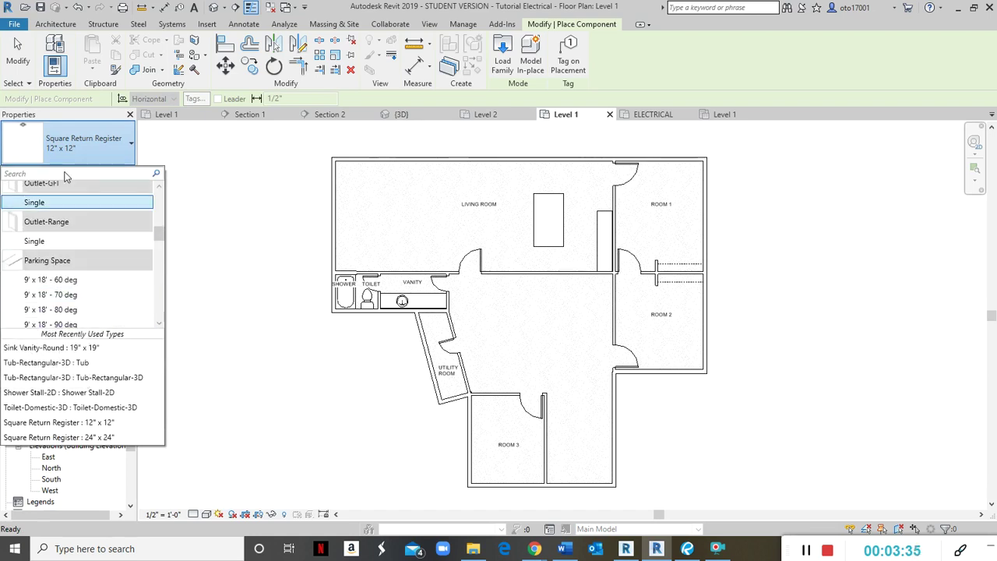
pyautogui.scroll(-4, 65, 179)
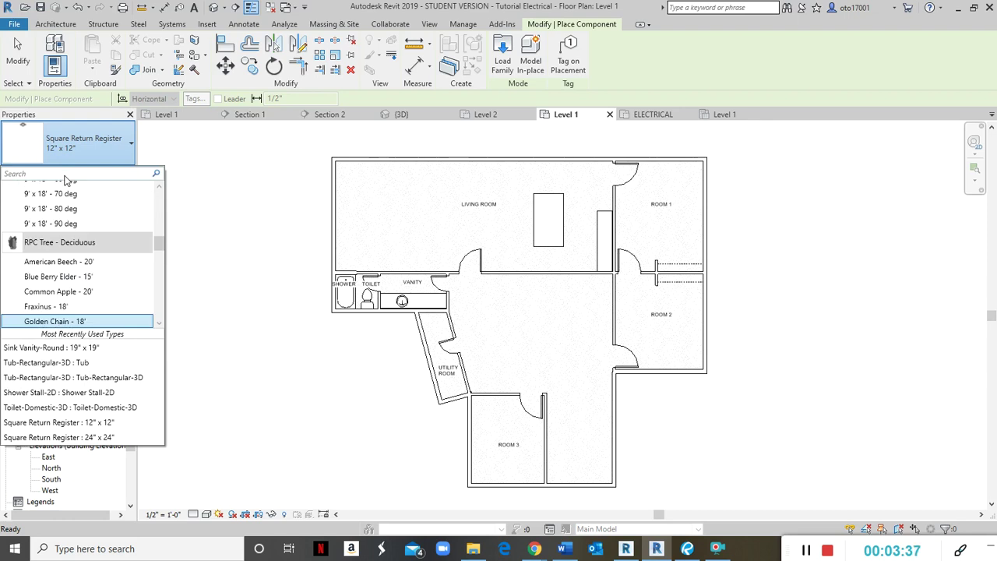
pyautogui.scroll(1, 68, 267)
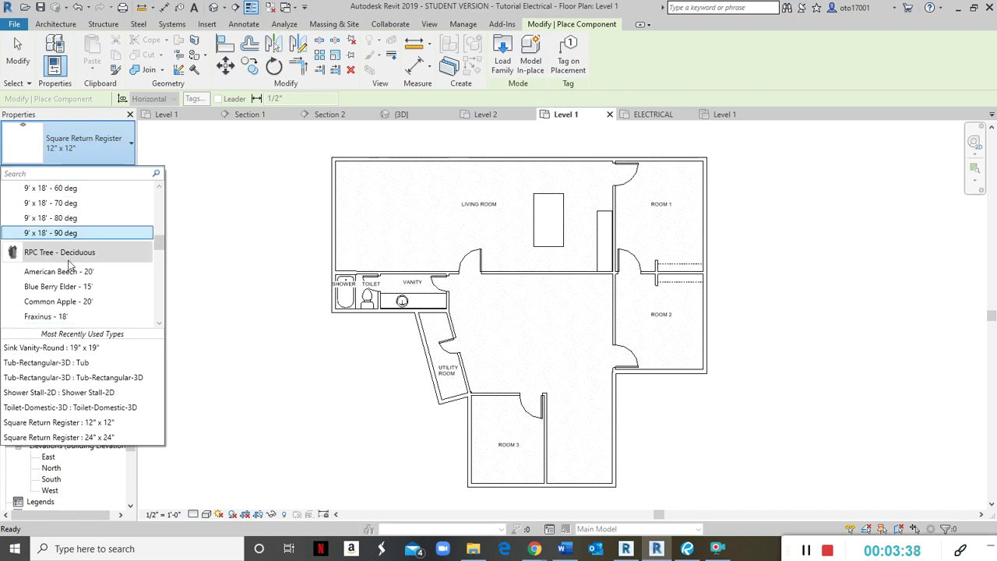
pyautogui.click(60, 174)
pyautogui.write('gfi')
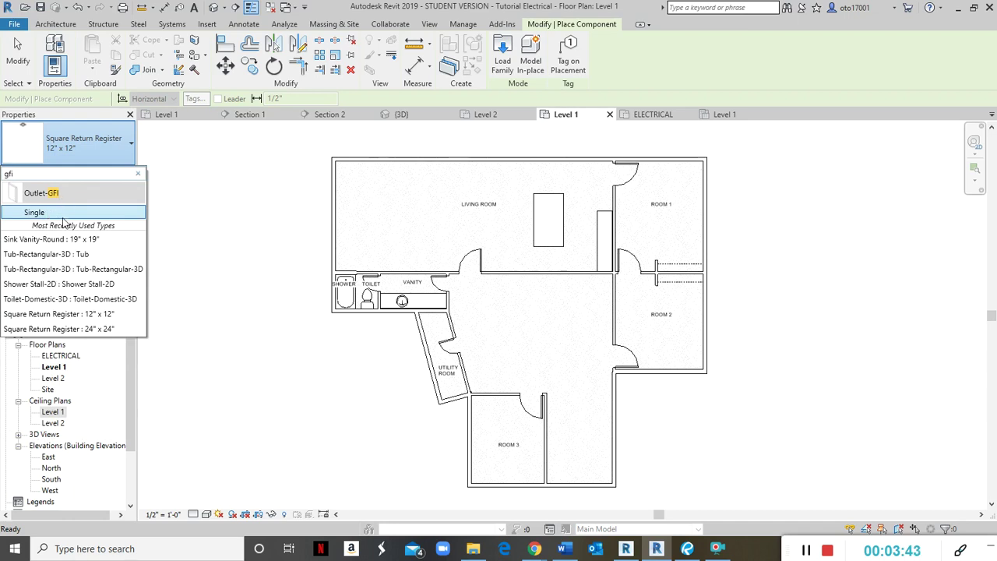
pyautogui.click(64, 212)
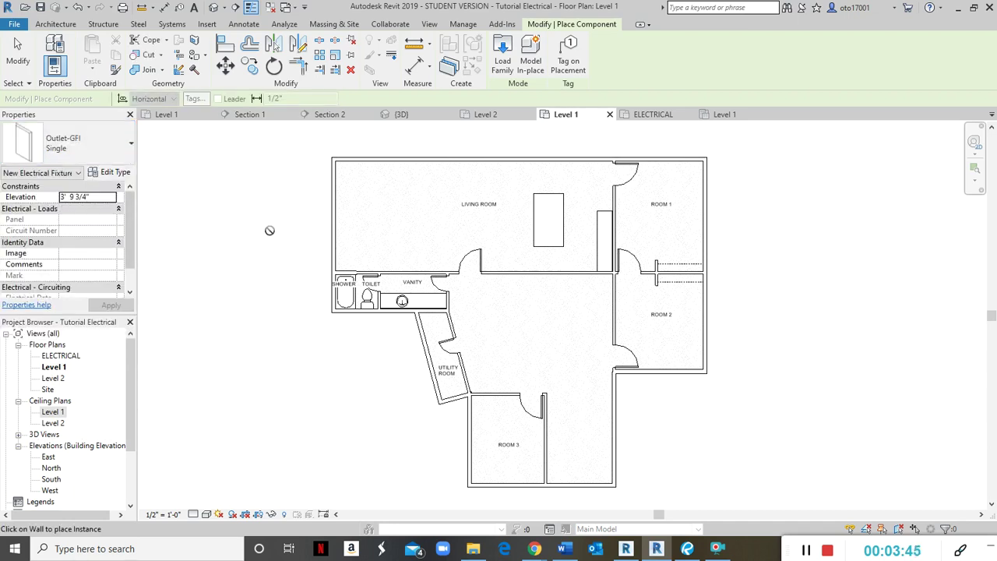
# Step: Place two GFI outlets on the wall behind the living room counter, about 7'-5" and 0'-11" from the wall at the counter's lower end
pyautogui.scroll(2, 608, 223)
pyautogui.scroll(2, 608, 223)
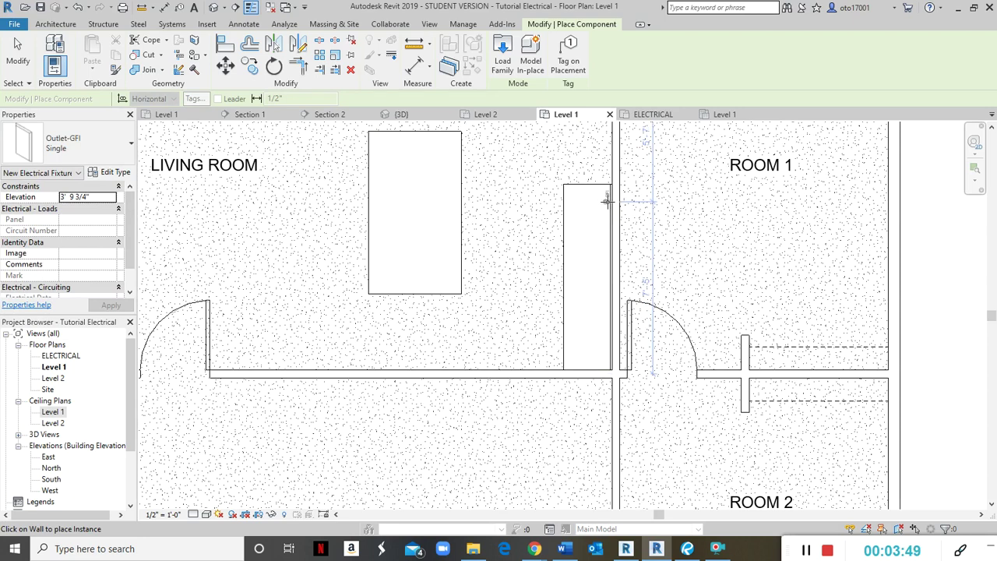
pyautogui.click(607, 202)
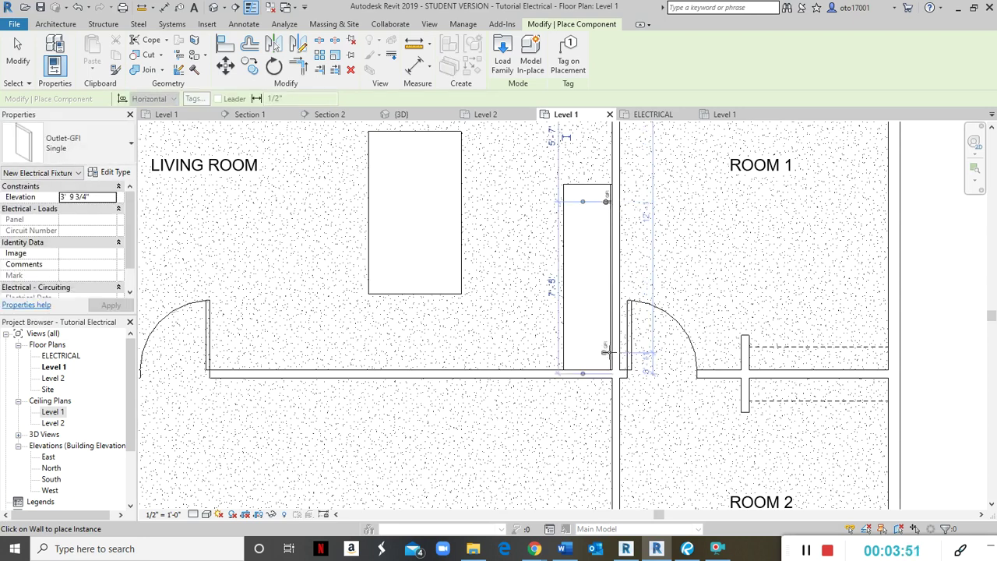
pyautogui.click(606, 352)
# Step: Place a GFI outlet at the middle of each short end of the living room island, 1'-10" from its sides
pyautogui.scroll(-2, 607, 354)
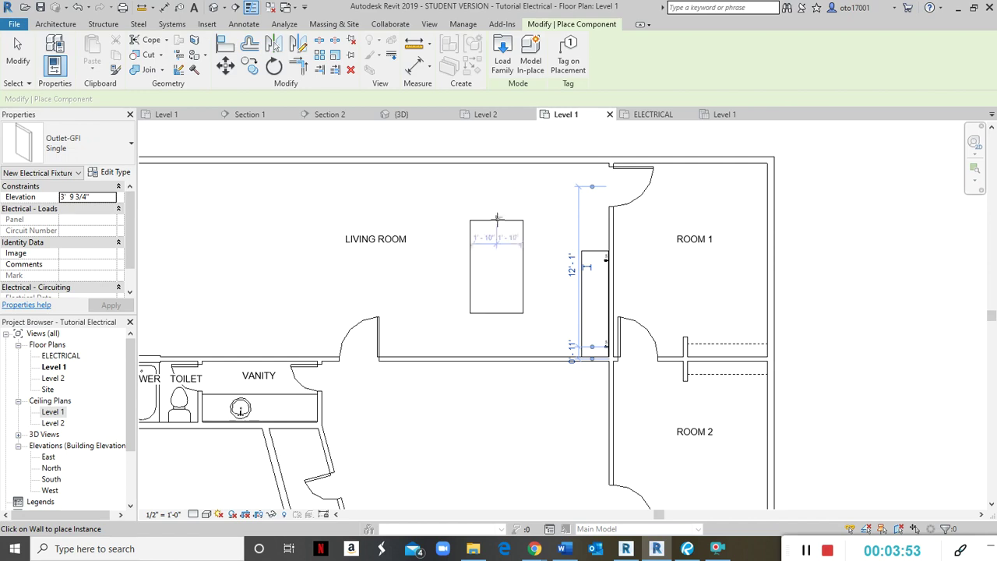
pyautogui.scroll(3, 497, 218)
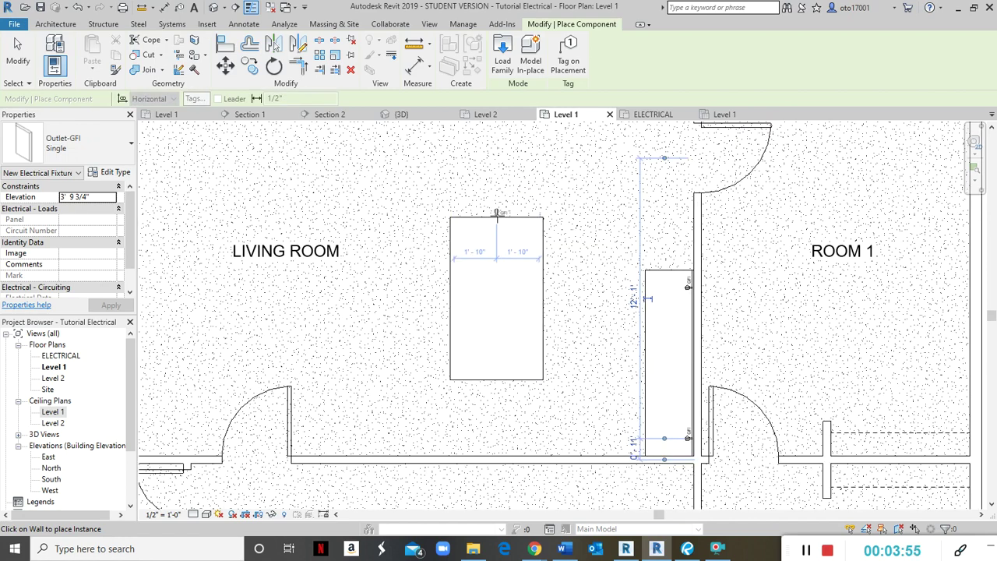
pyautogui.click(496, 212)
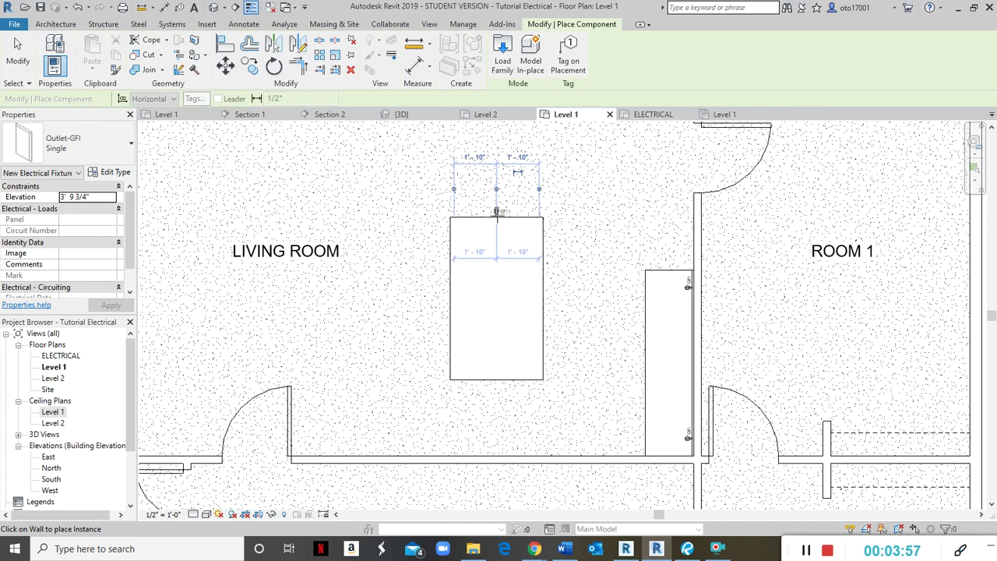
pyautogui.click(498, 380)
# Step: Place GFI outlets on both side walls of the vanity, about 1'-5" from the back wall, and one on the back wall beside the sink
pyautogui.scroll(-4, 490, 389)
pyautogui.scroll(2, 454, 402)
pyautogui.moveTo(454, 403); pyautogui.dragTo(634, 216, button='middle')
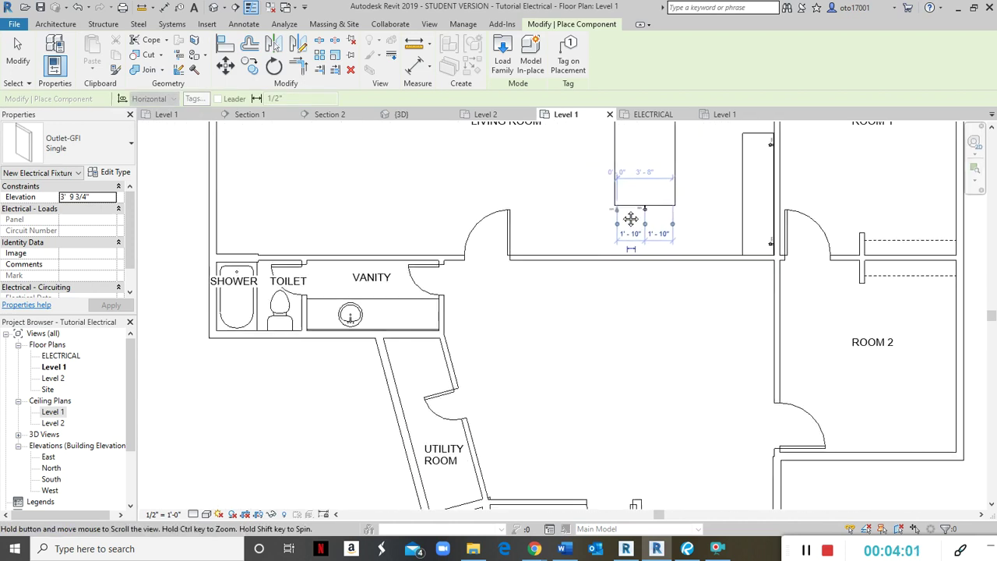
pyautogui.scroll(-1, 626, 234)
pyautogui.scroll(2, 251, 310)
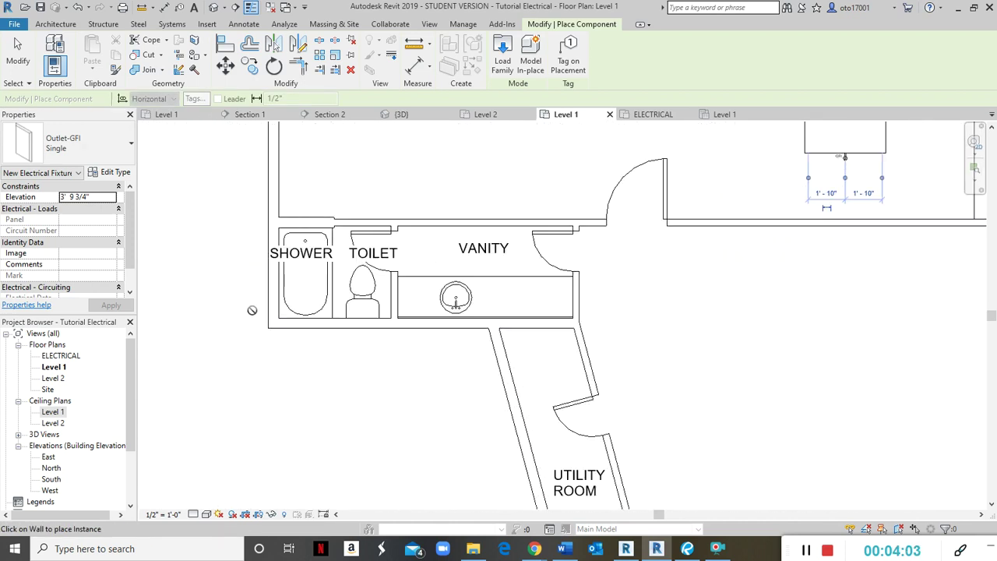
pyautogui.scroll(2, 450, 255)
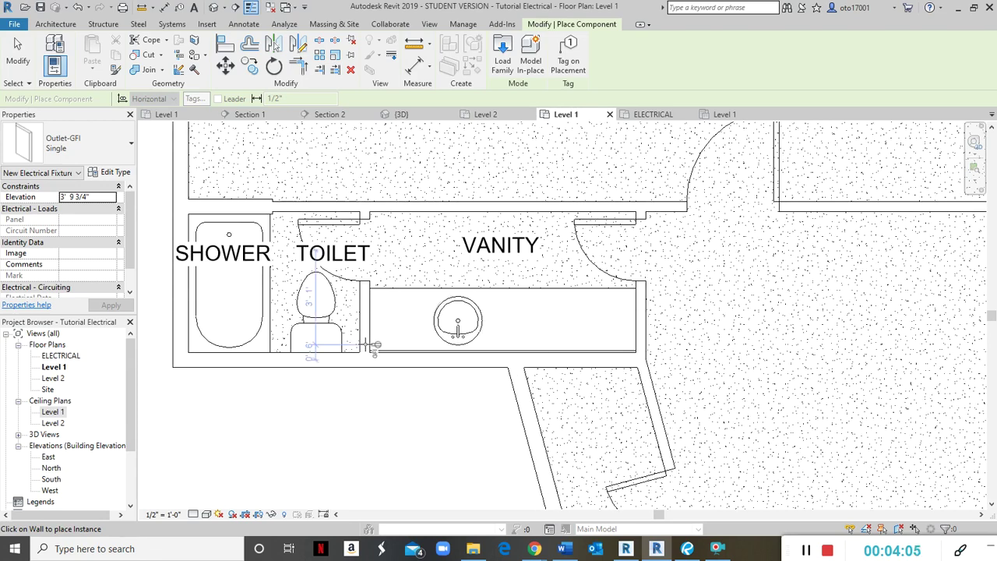
pyautogui.click(374, 316)
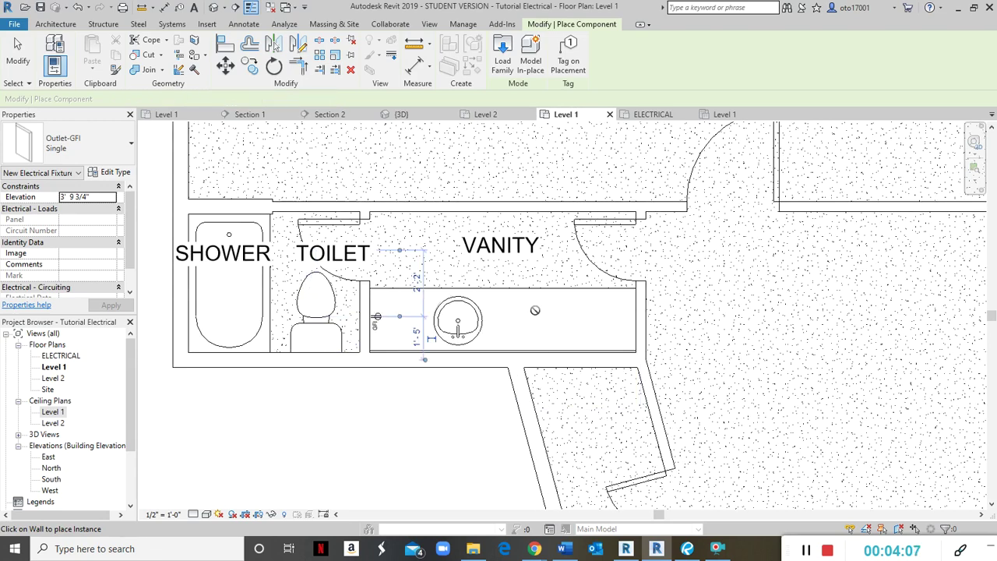
pyautogui.click(628, 315)
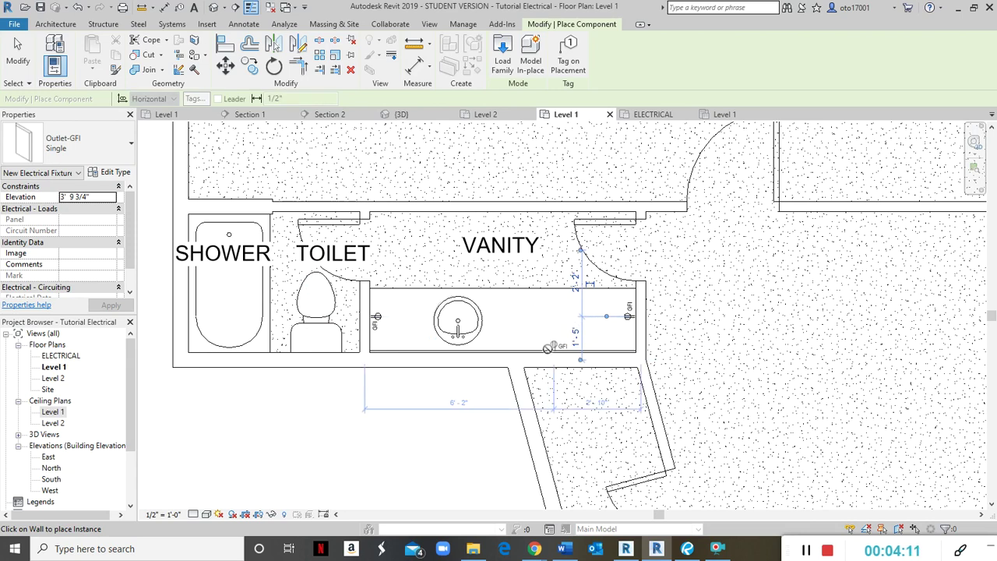
pyautogui.scroll(-2, 552, 350)
pyautogui.scroll(-3, 552, 348)
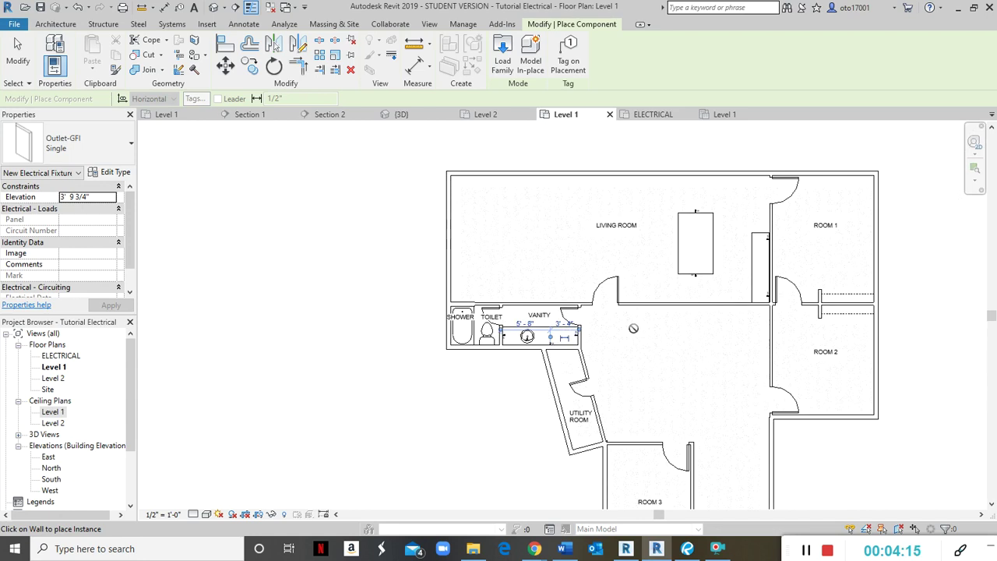
# Step: Place an Outlet-Range Single on the wall between the living room and Room 1, just above the counter, about 3'-6" and 9'-6" from the references
pyautogui.scroll(-4, 633, 328)
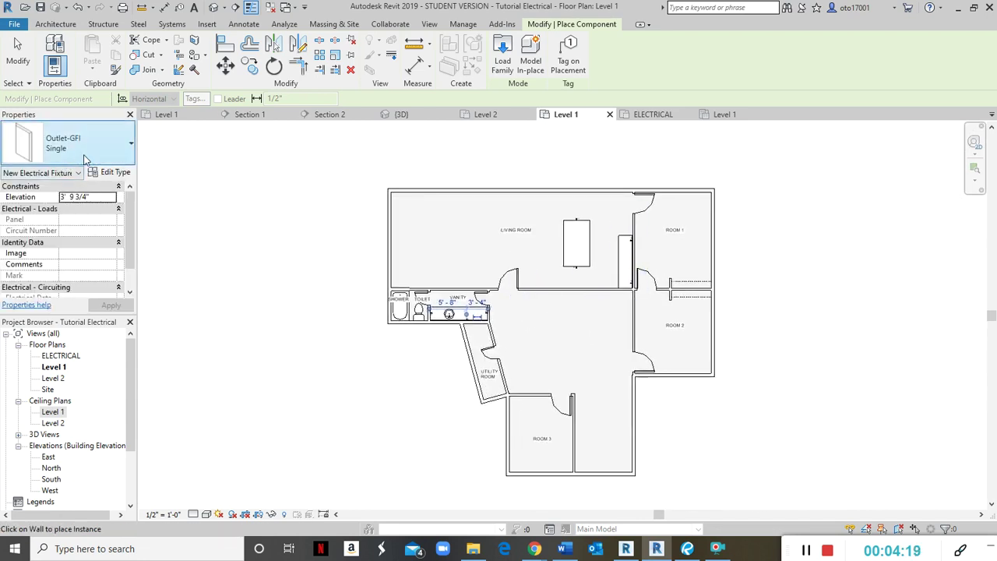
pyautogui.click(85, 156)
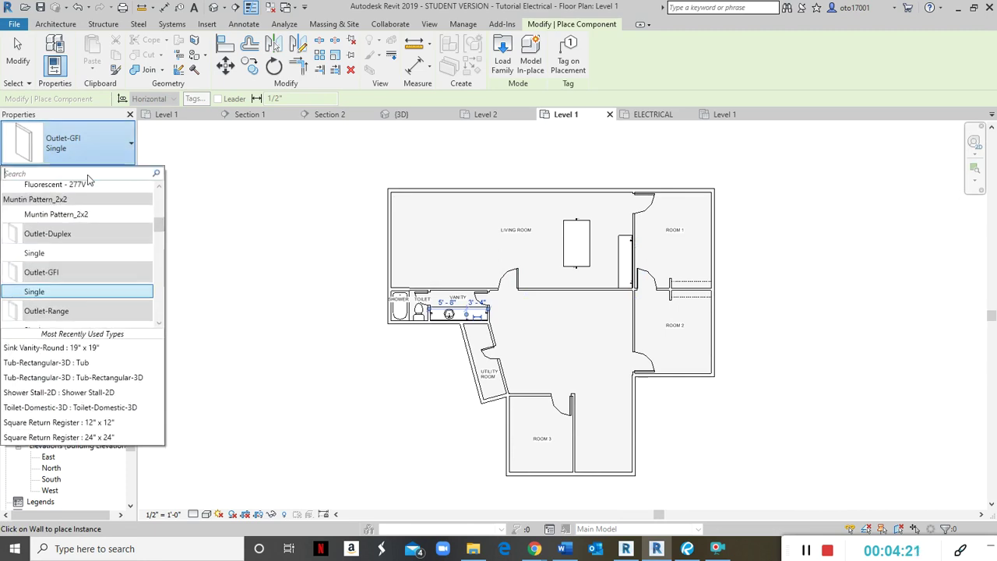
pyautogui.moveTo(75, 252)
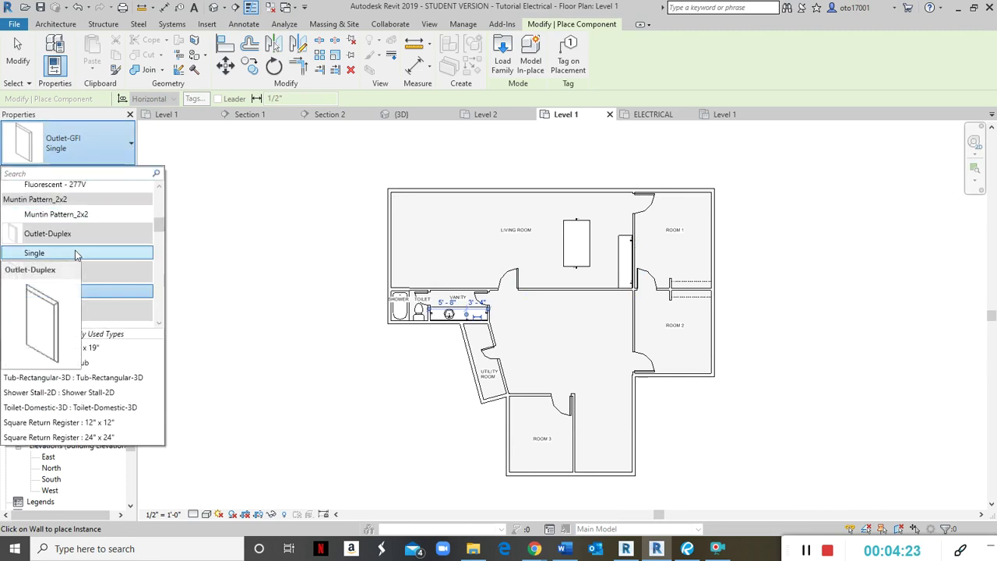
pyautogui.scroll(-1, 76, 253)
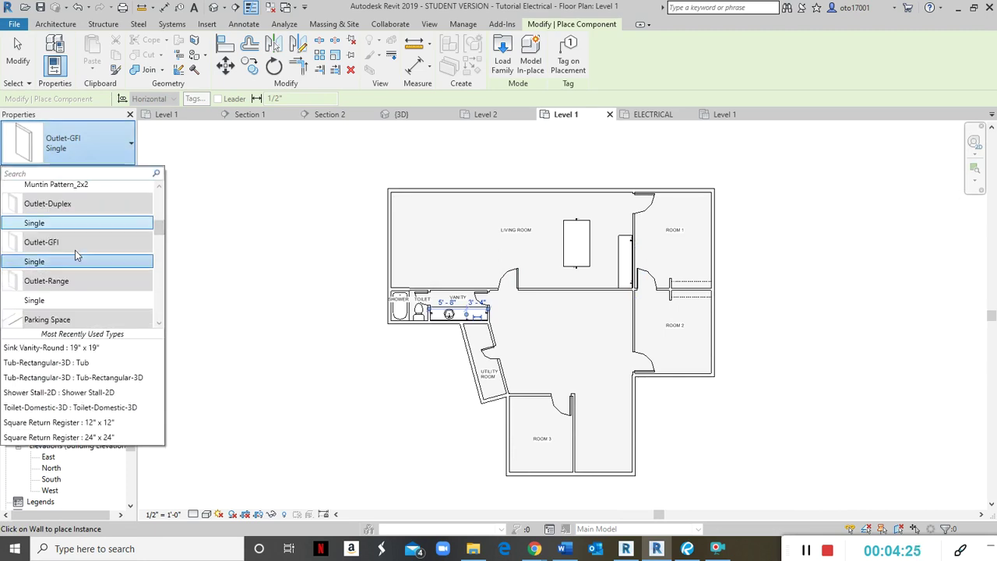
pyautogui.click(49, 301)
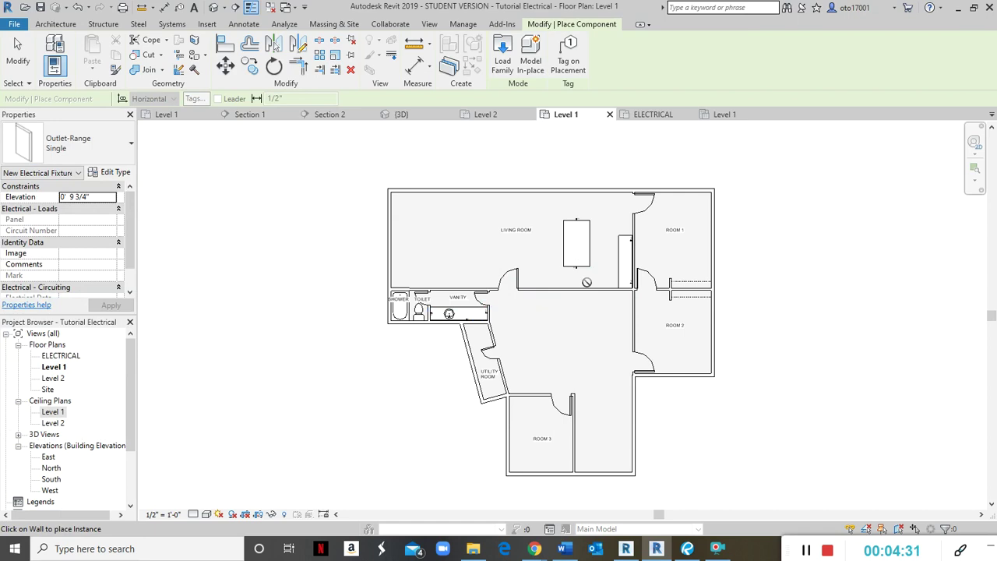
pyautogui.scroll(3, 616, 266)
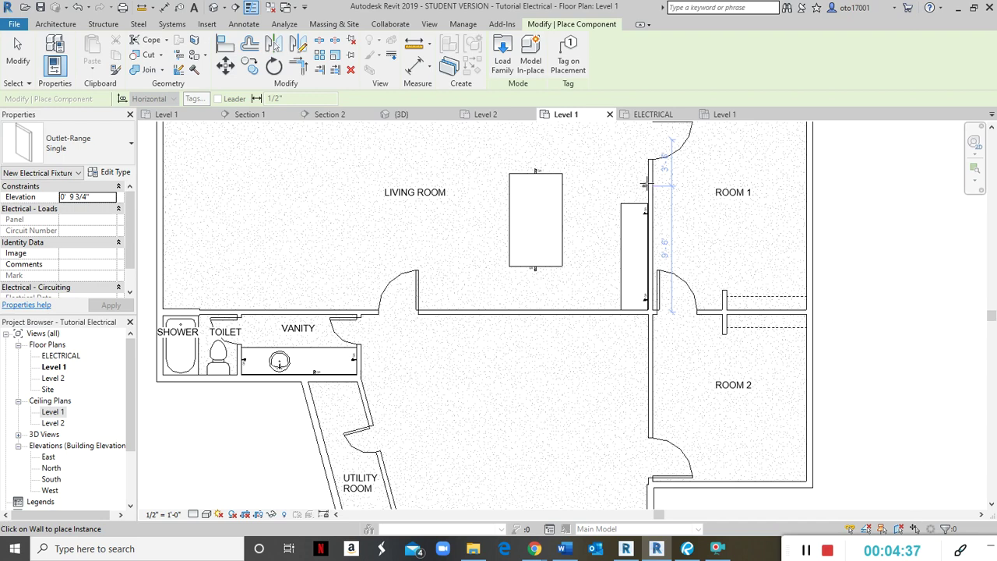
pyautogui.click(644, 184)
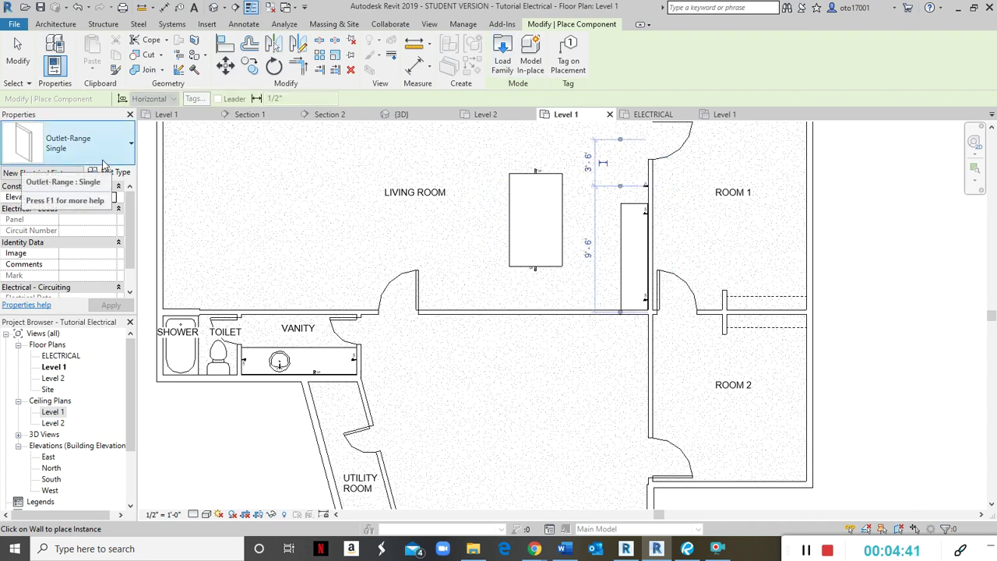
# Step: Choose Outlet-Duplex Single as the component type to place
pyautogui.click(651, 185)
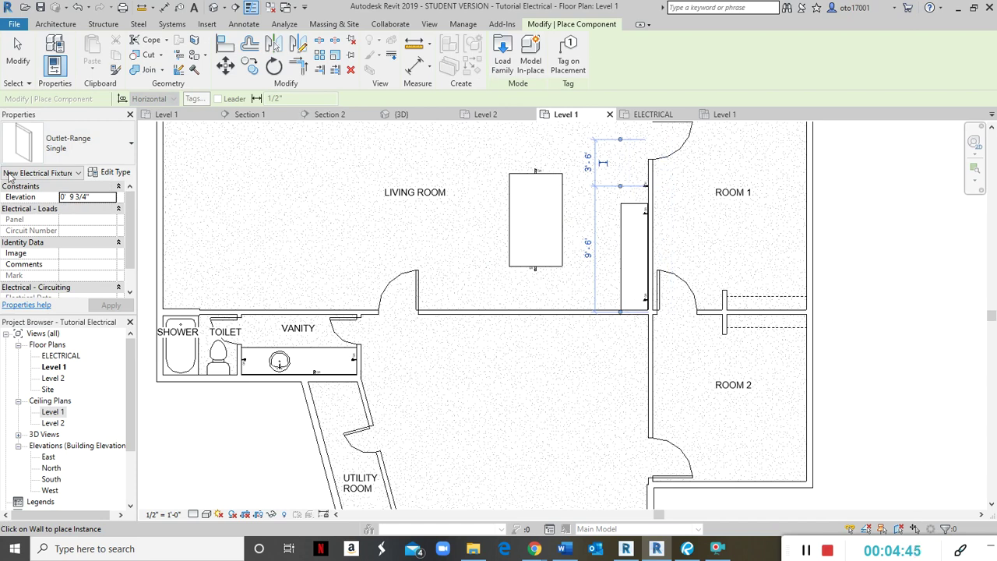
pyautogui.click(74, 143)
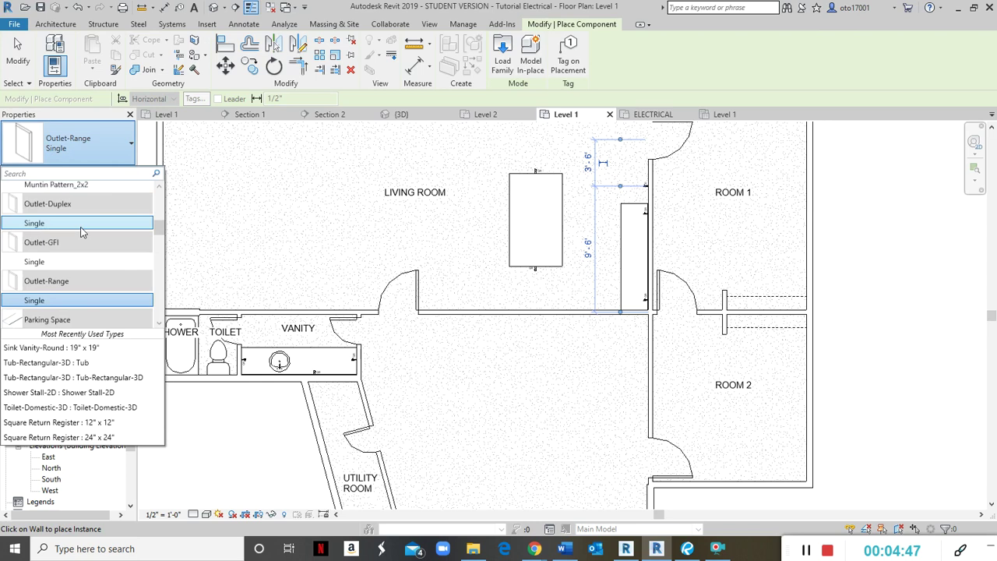
pyautogui.click(81, 228)
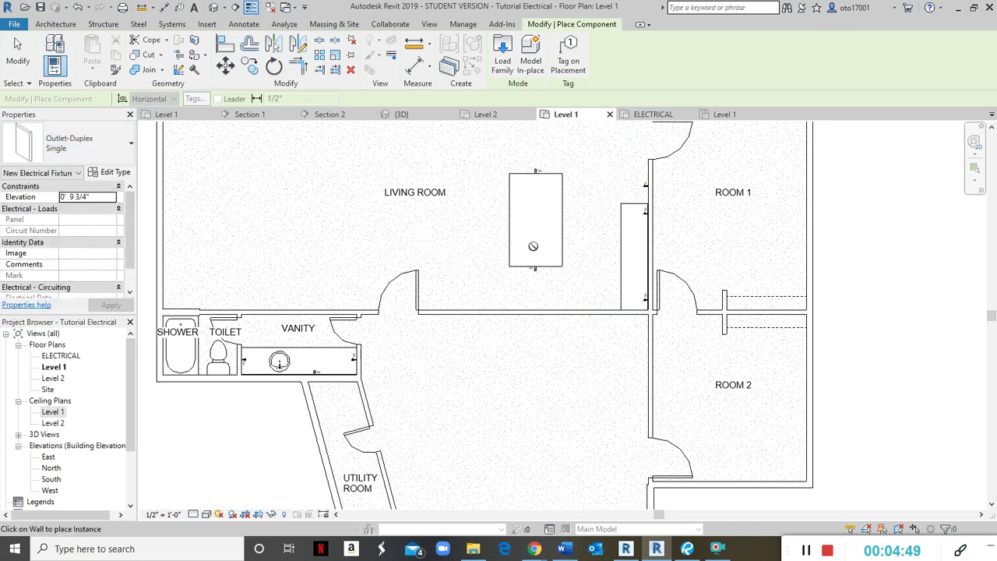
# Step: Look over the floor plan from the living room down to Room 3 and back to Room 1 for duplex outlet locations
pyautogui.moveTo(533, 268); pyautogui.dragTo(575, 291, button='middle')
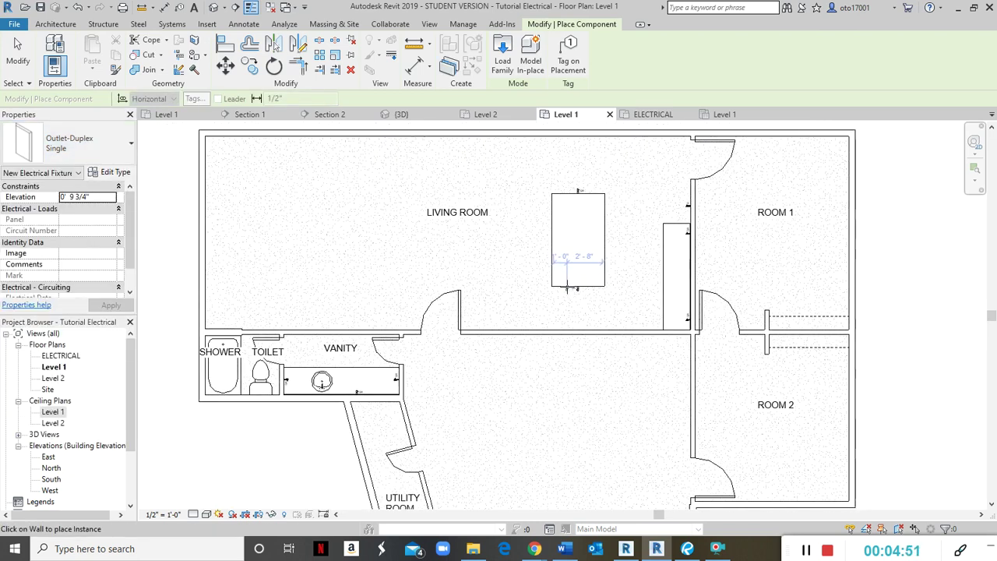
pyautogui.click(567, 286)
pyautogui.scroll(-2, 419, 258)
pyautogui.moveTo(435, 286); pyautogui.dragTo(491, 316, button='middle')
pyautogui.scroll(3, 514, 194)
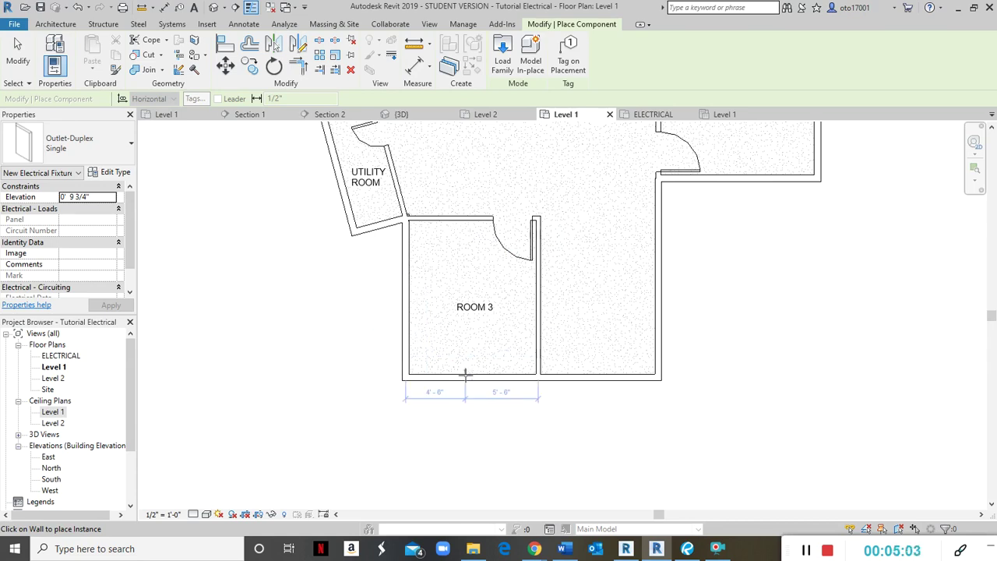
pyautogui.scroll(-2, 461, 314)
pyautogui.moveTo(461, 256); pyautogui.dragTo(473, 451, button='middle')
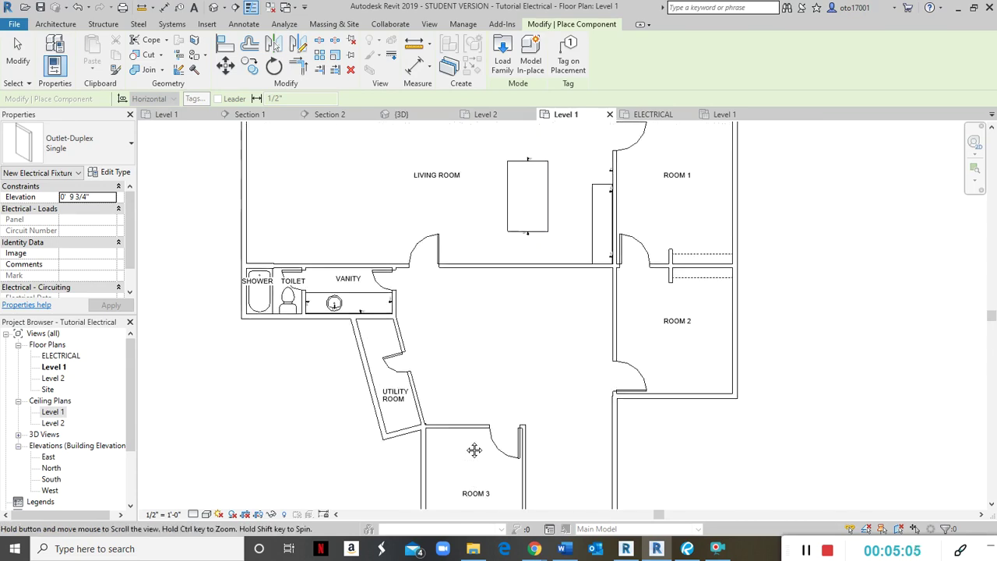
pyautogui.moveTo(462, 333); pyautogui.dragTo(474, 405, button='middle')
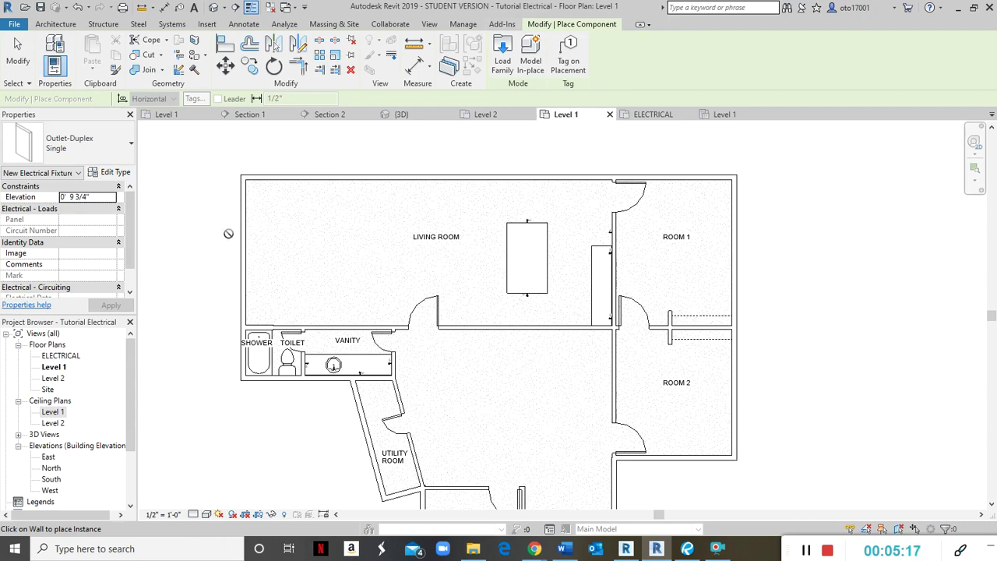
pyautogui.scroll(-3, 341, 316)
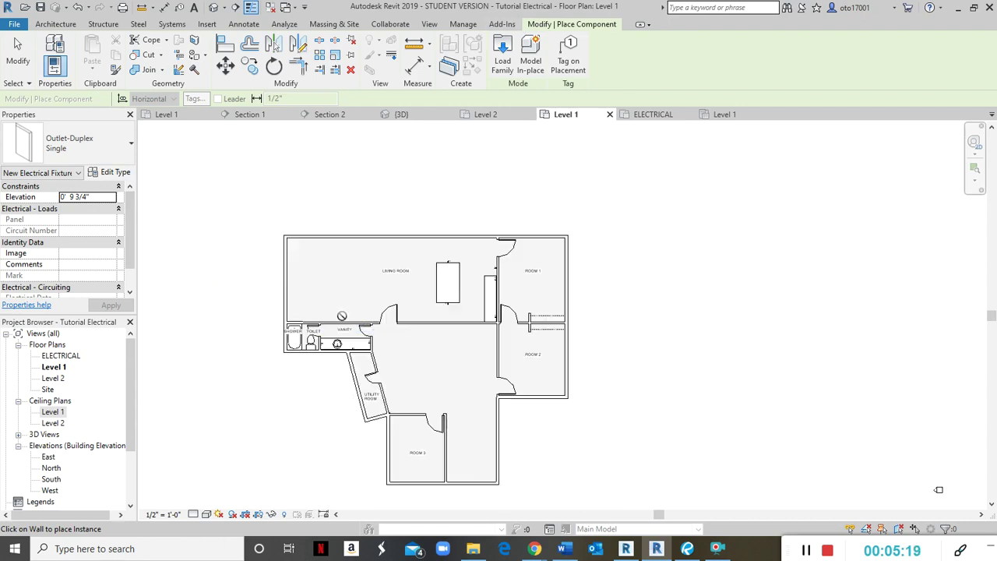
pyautogui.scroll(3, 552, 260)
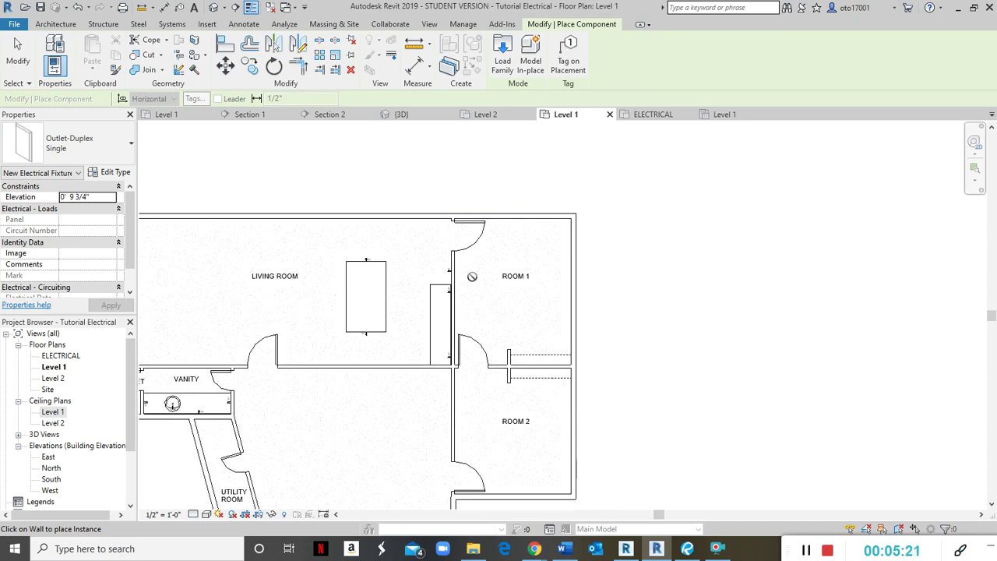
# Step: Place duplex outlets in Room 1, two on the wall shared with the living room, 2'-6" and 8'-0" from the door centre, and one 1'-0" from the closet partition
pyautogui.scroll(2, 456, 265)
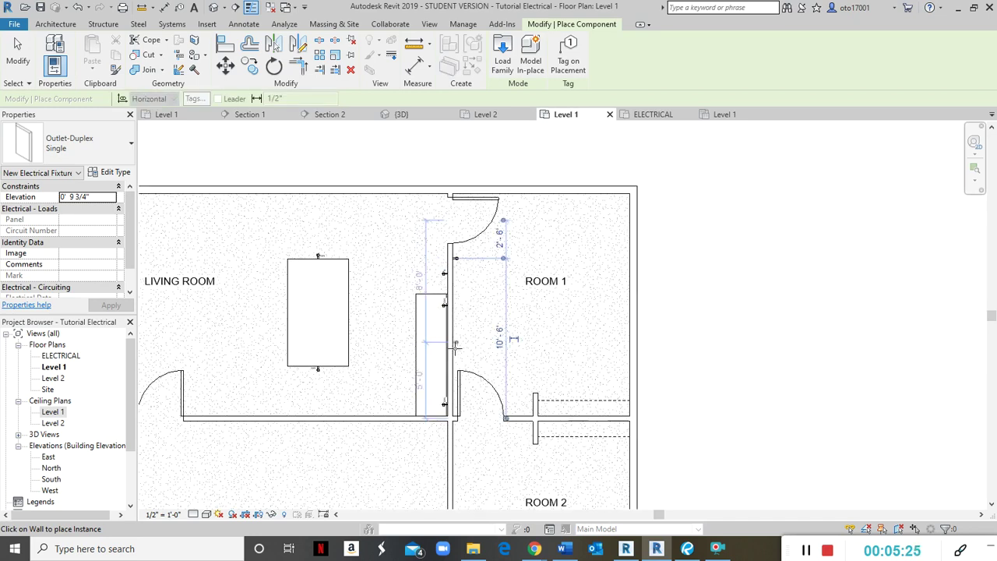
pyautogui.click(520, 412)
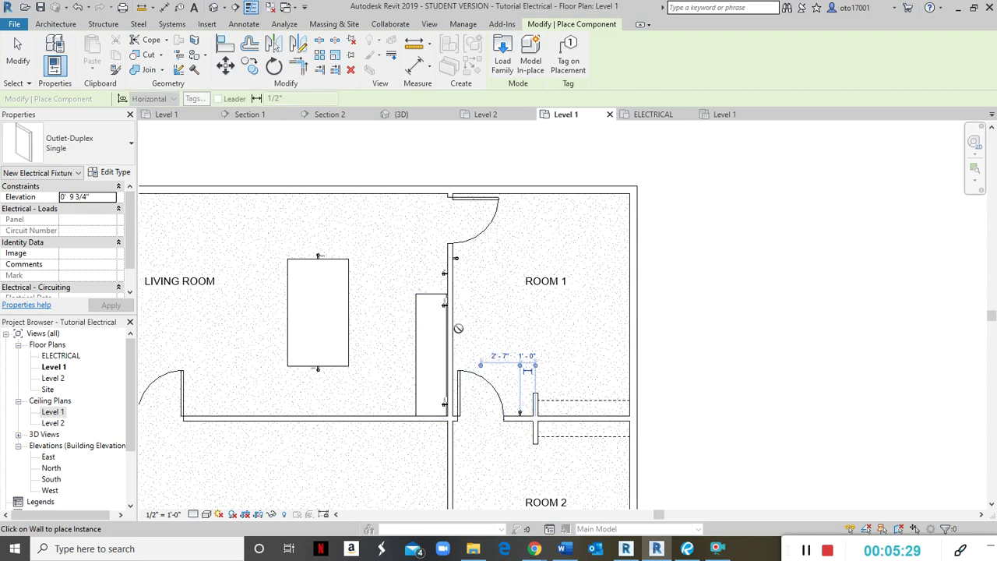
pyautogui.click(457, 340)
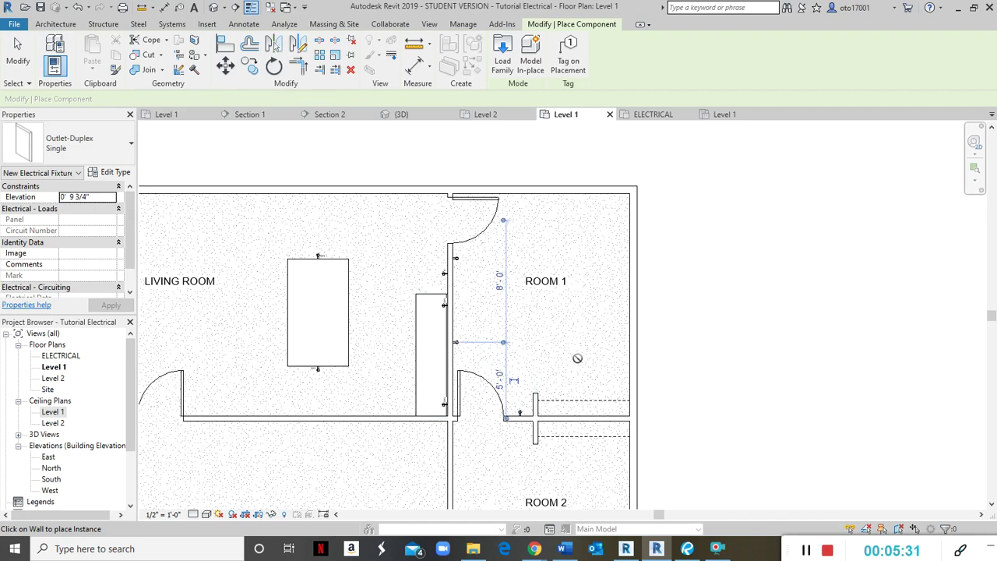
# Step: Place two duplex outlets on Room 1's outer side wall and two on its upper wall, 4'-0" and 8'-6" from the living room wall
pyautogui.click(629, 341)
pyautogui.click(631, 258)
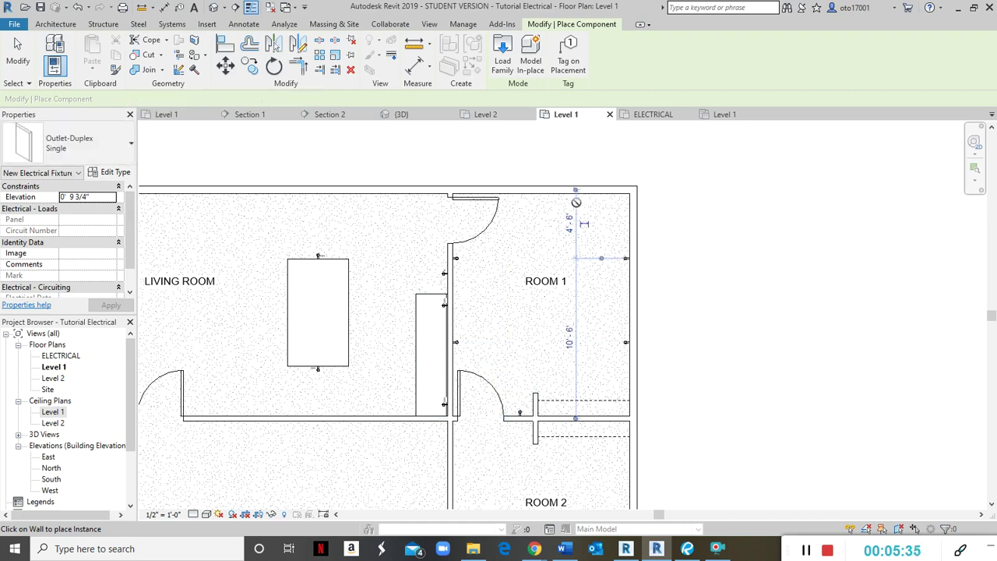
pyautogui.click(511, 197)
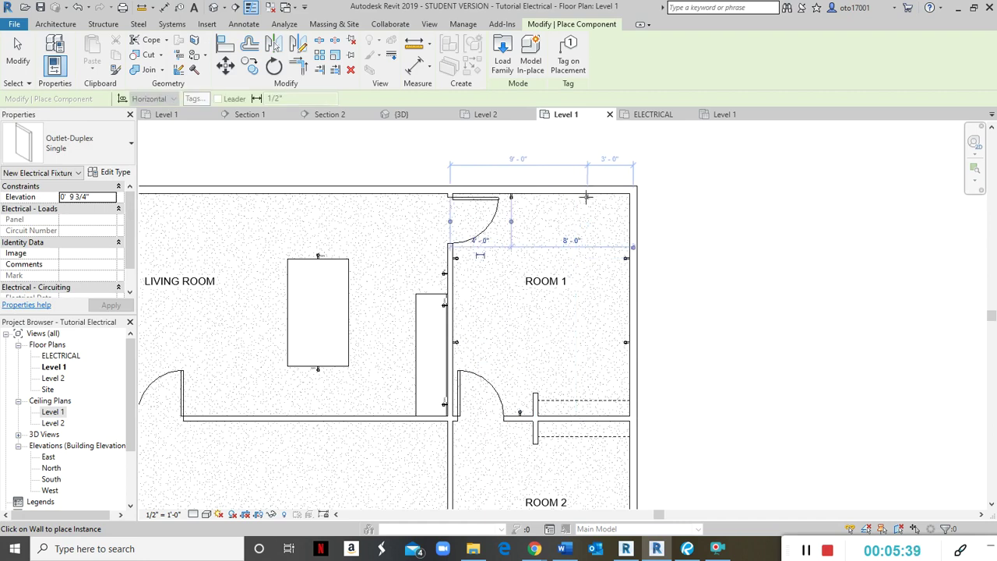
pyautogui.scroll(-4, 579, 197)
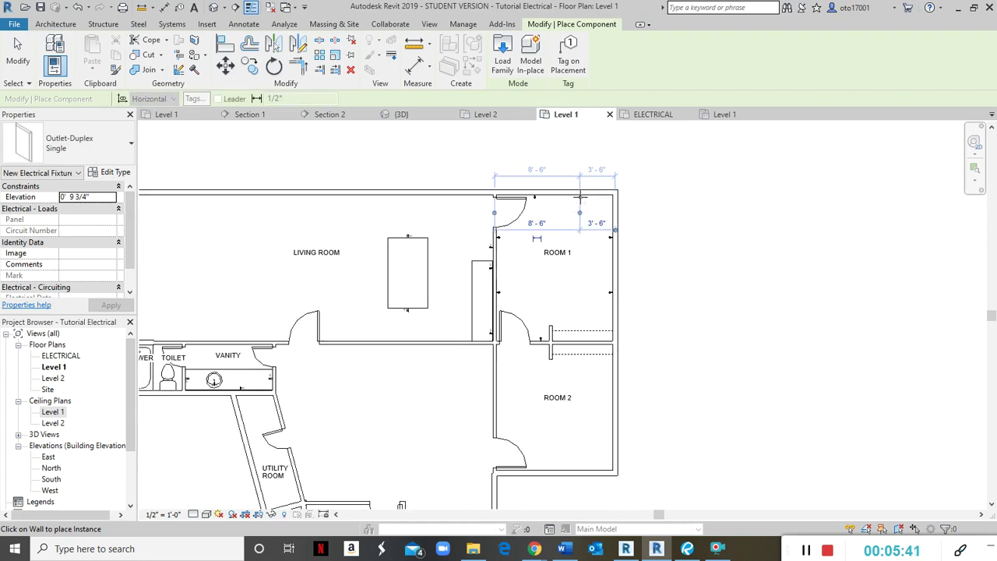
# Step: Place duplex outlets in Room 2, one 1'-0" from the closet partition and two on the door-side wall, 1'-6" and 8'-6" from the closet wall
pyautogui.scroll(2, 554, 293)
pyautogui.scroll(2, 554, 293)
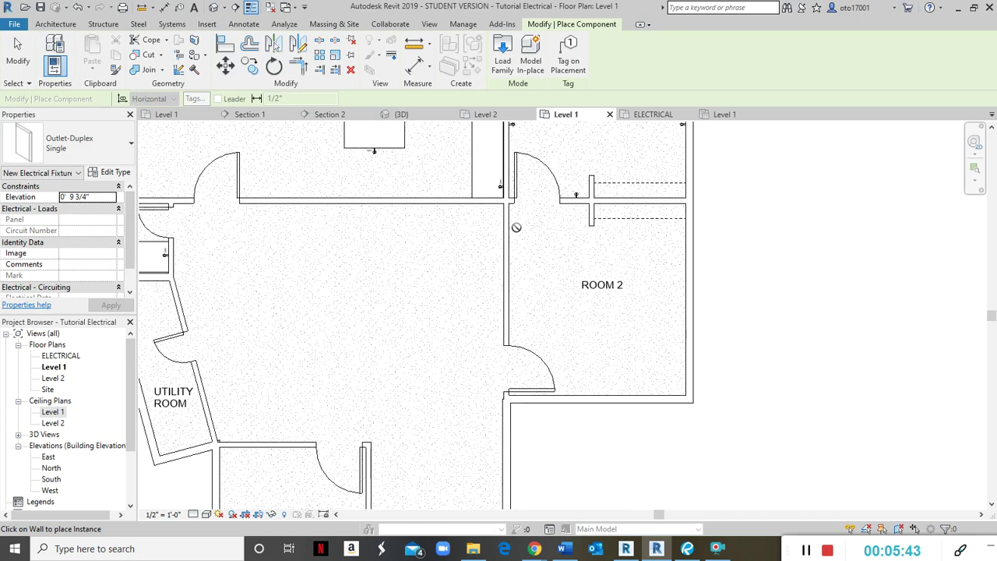
pyautogui.click(577, 207)
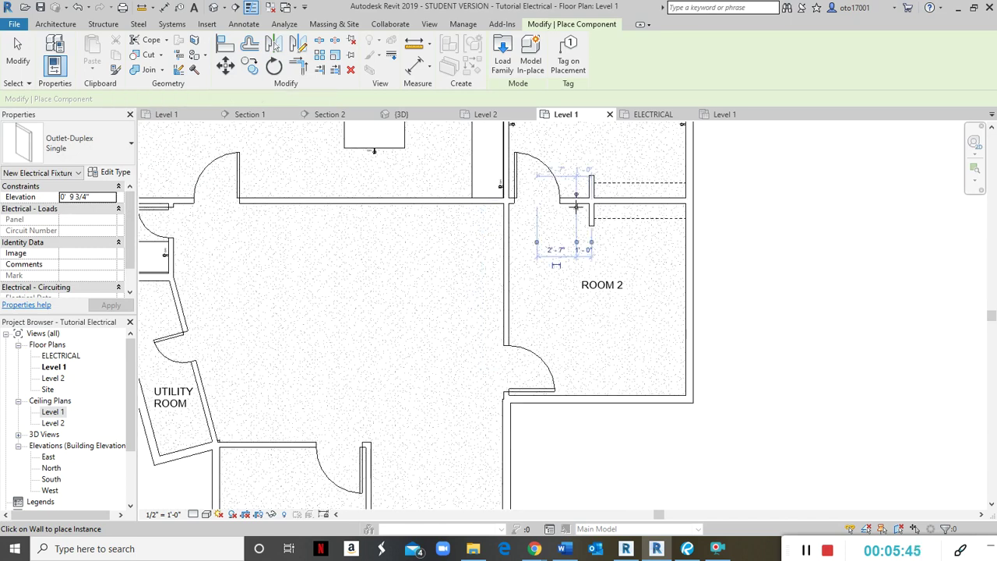
pyautogui.click(512, 225)
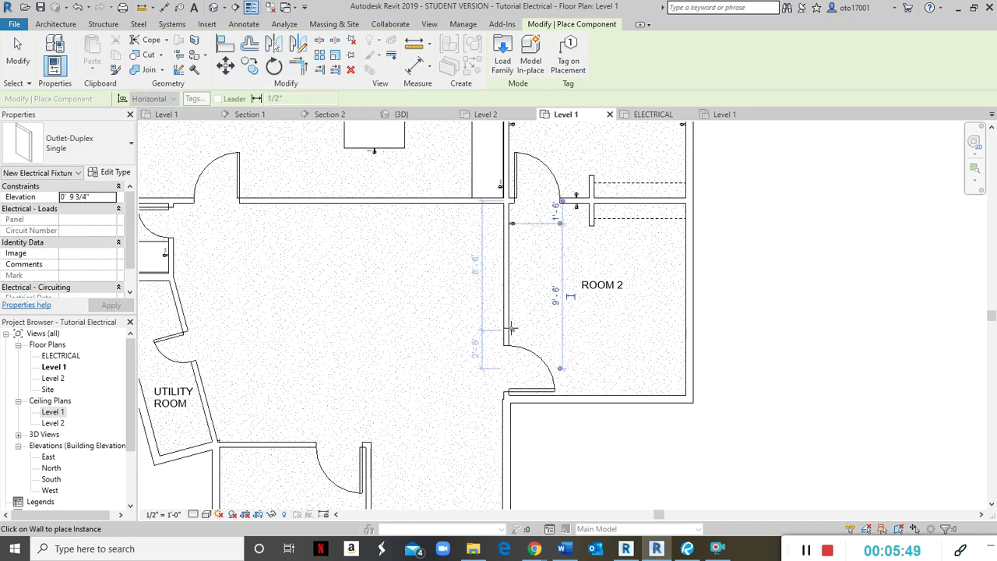
pyautogui.click(512, 329)
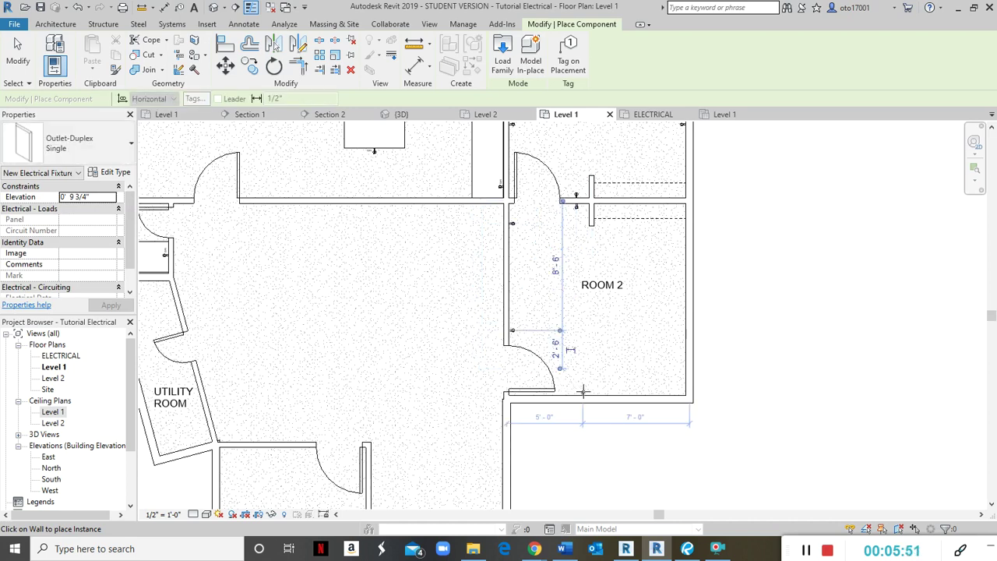
# Step: Place two duplex outlets on Room 2's lower wall, 5'-0" and 9'-6" from the door-side wall, and two on the outer wall, 3'-0" and 8'-0" down
pyautogui.click(582, 391)
pyautogui.click(651, 392)
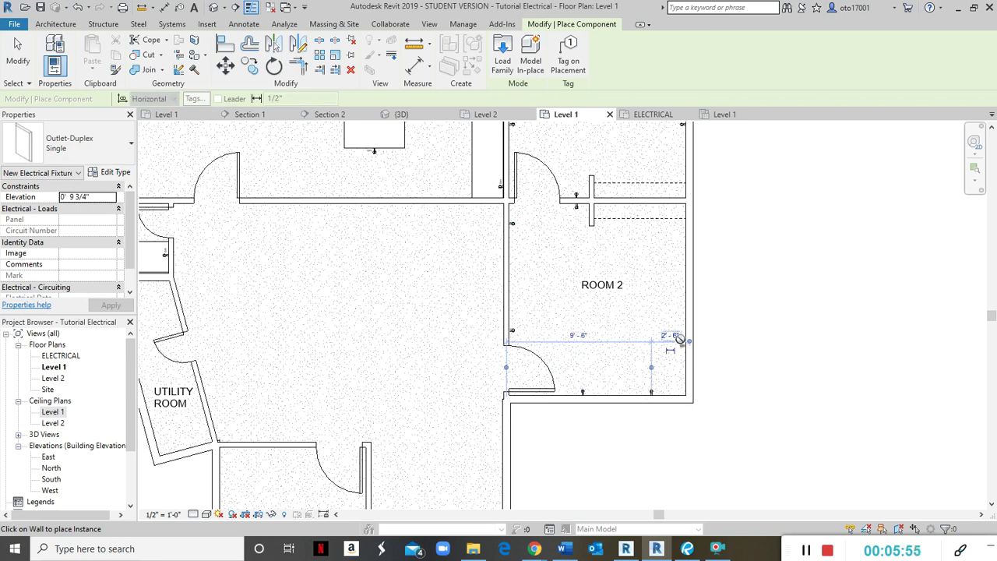
pyautogui.click(688, 246)
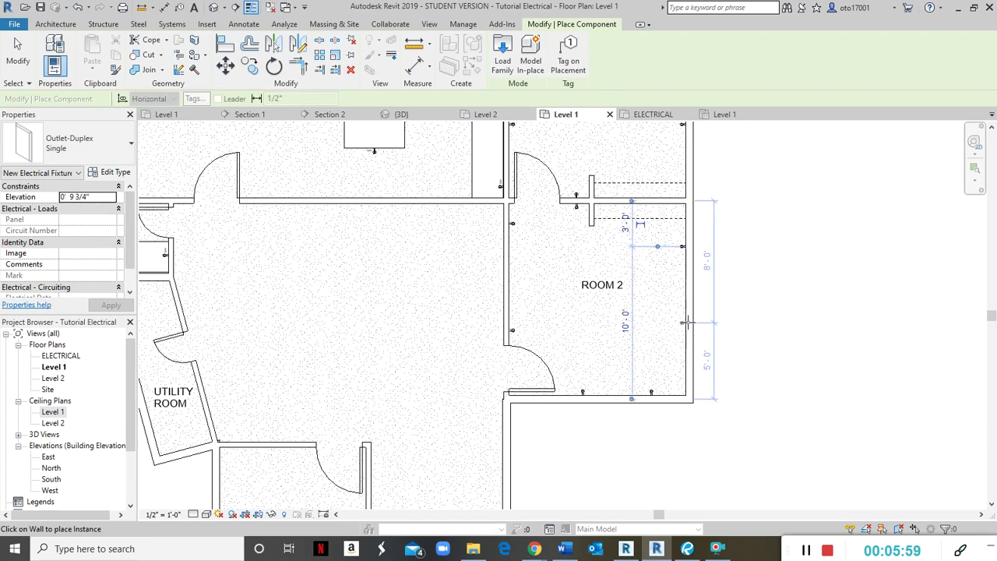
pyautogui.scroll(-2, 630, 320)
# Step: Place duplex outlets in the central space, one 3'-6" above the Room 2 door centre and one on the outer wall 12'-6" above the lower wall
pyautogui.moveTo(629, 320); pyautogui.dragTo(696, 234, button='middle')
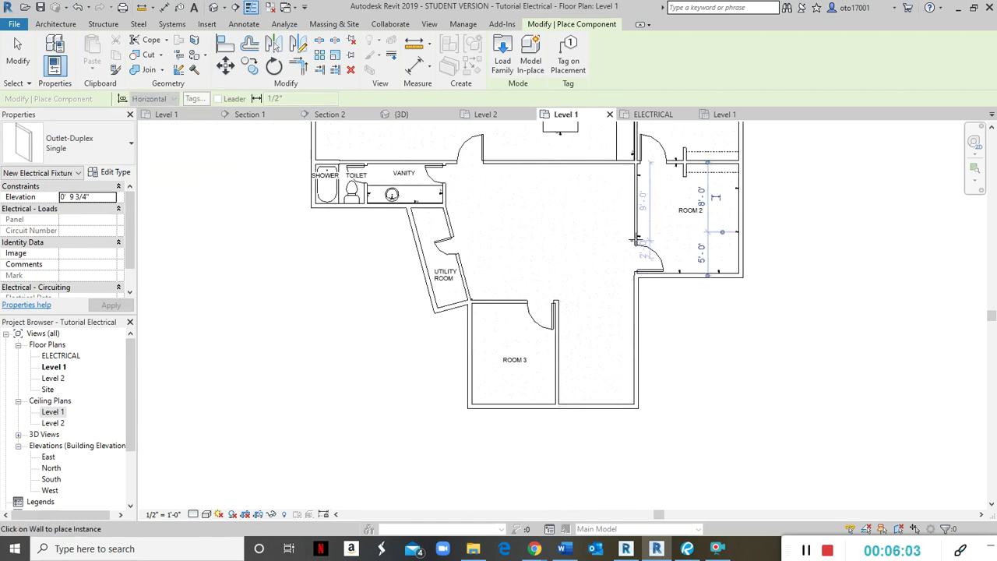
pyautogui.scroll(3, 637, 234)
pyautogui.click(636, 232)
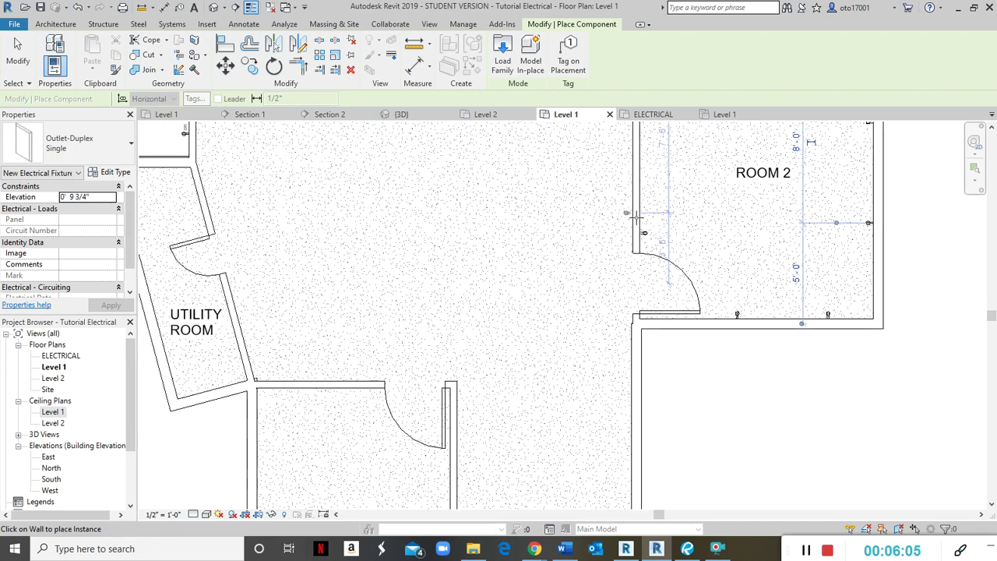
pyautogui.click(634, 216)
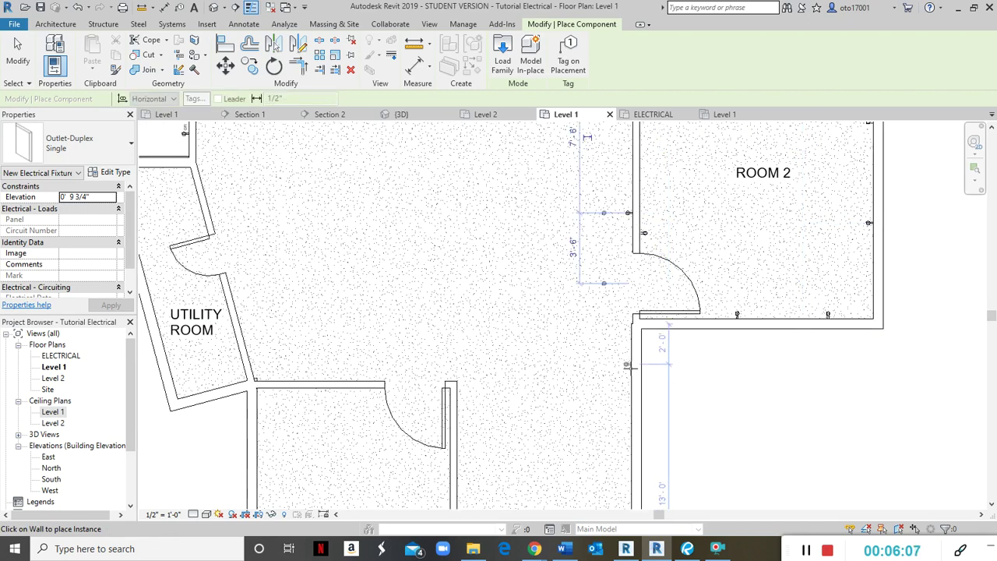
pyautogui.click(629, 375)
# Step: Place duplex outlets in the space beside Room 3: centred on the lower wall, 5'-0" down the Room 3 partition, and 5'-6" up the outer wall
pyautogui.moveTo(462, 433); pyautogui.dragTo(478, 165, button='middle')
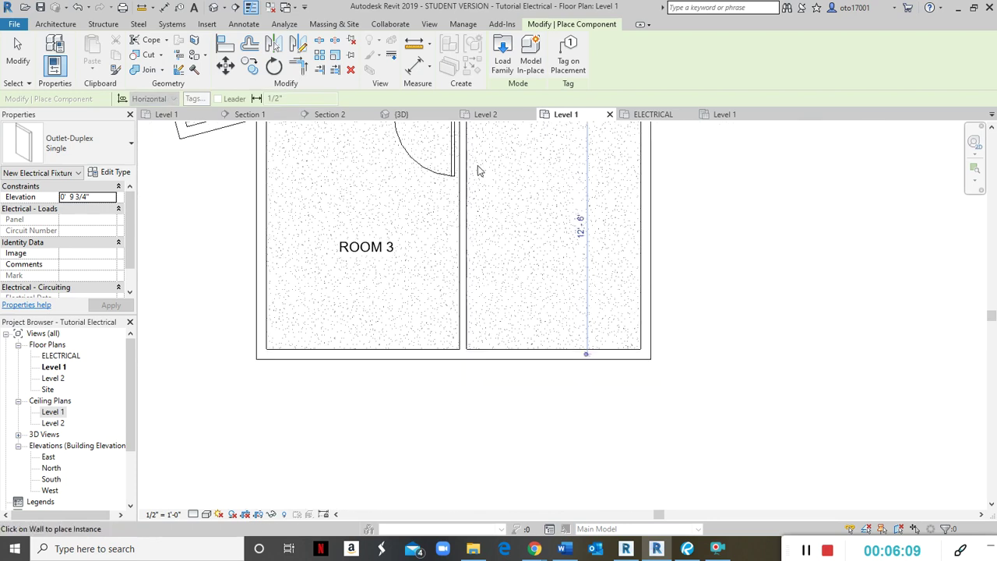
pyautogui.click(552, 346)
pyautogui.moveTo(552, 346); pyautogui.dragTo(517, 400, button='middle')
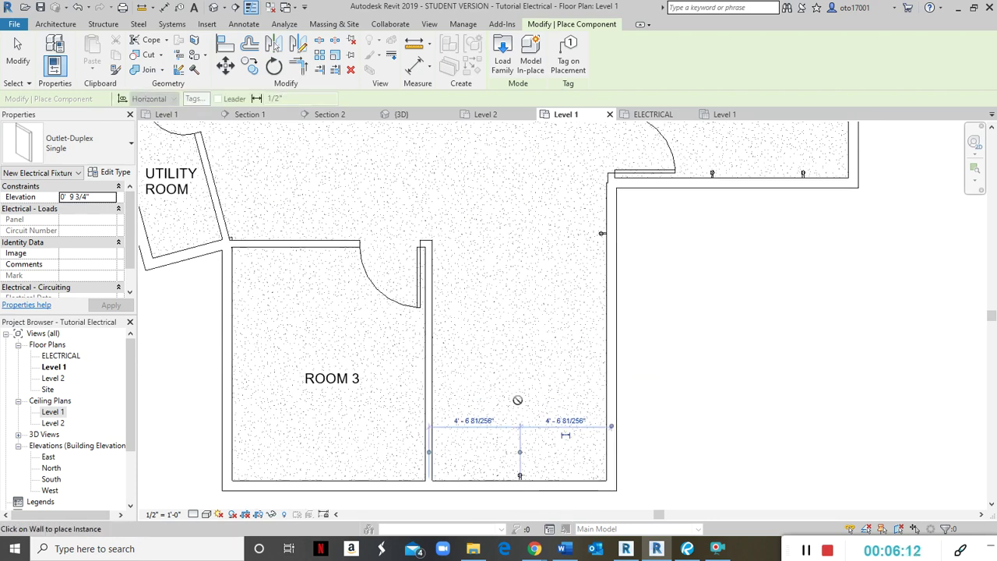
pyautogui.click(430, 344)
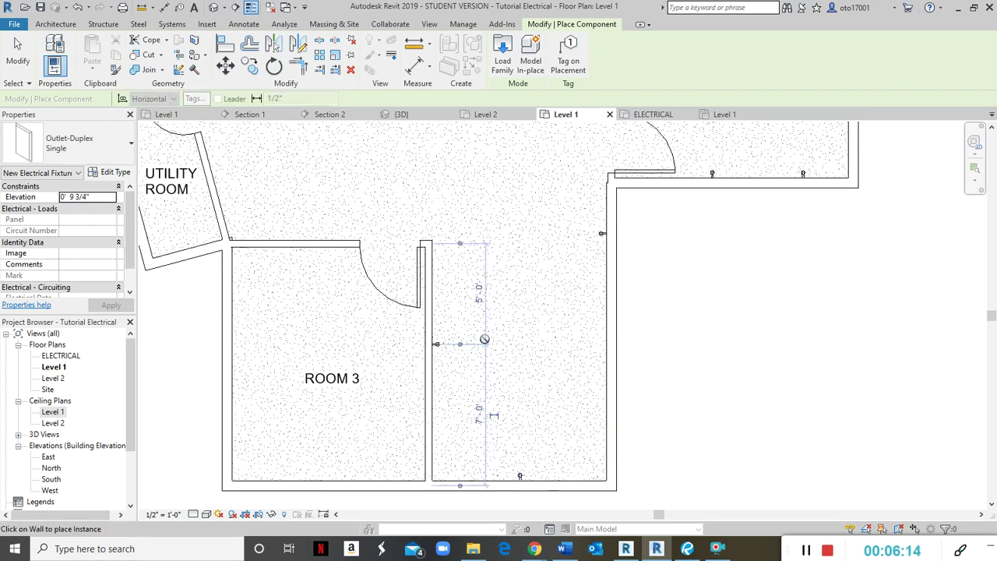
pyautogui.click(601, 377)
# Step: Place duplex outlets in Room 3, one on the door-side partition 4'-0" from the upper wall and two on the upper wall
pyautogui.scroll(-2, 527, 309)
pyautogui.moveTo(443, 323); pyautogui.dragTo(545, 389, button='middle')
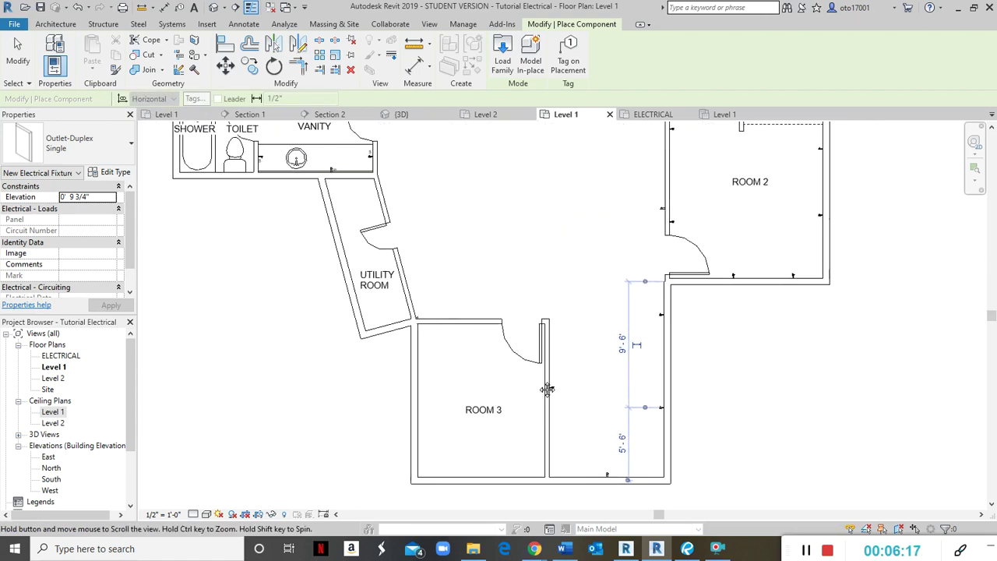
pyautogui.scroll(2, 537, 378)
pyautogui.click(553, 378)
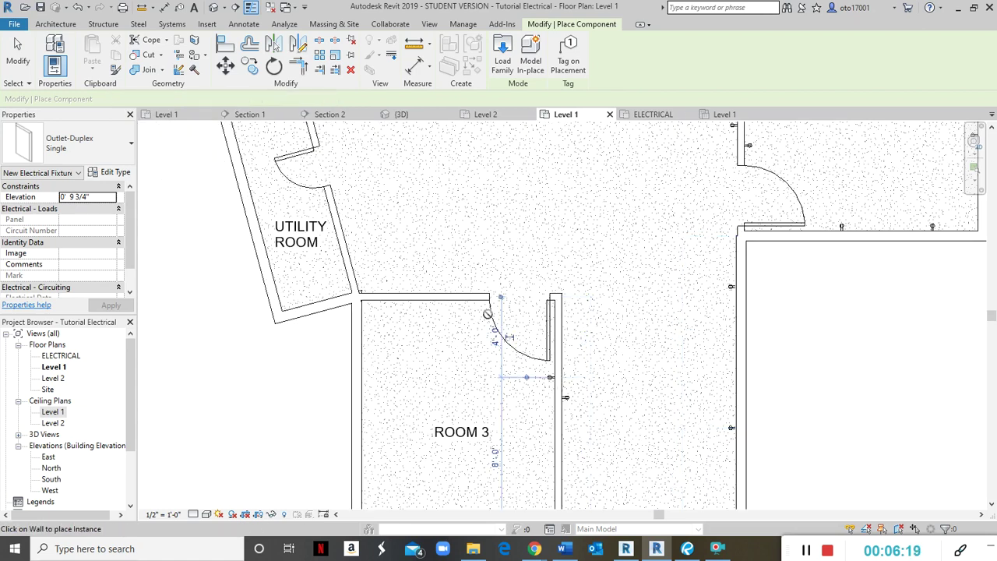
pyautogui.click(408, 303)
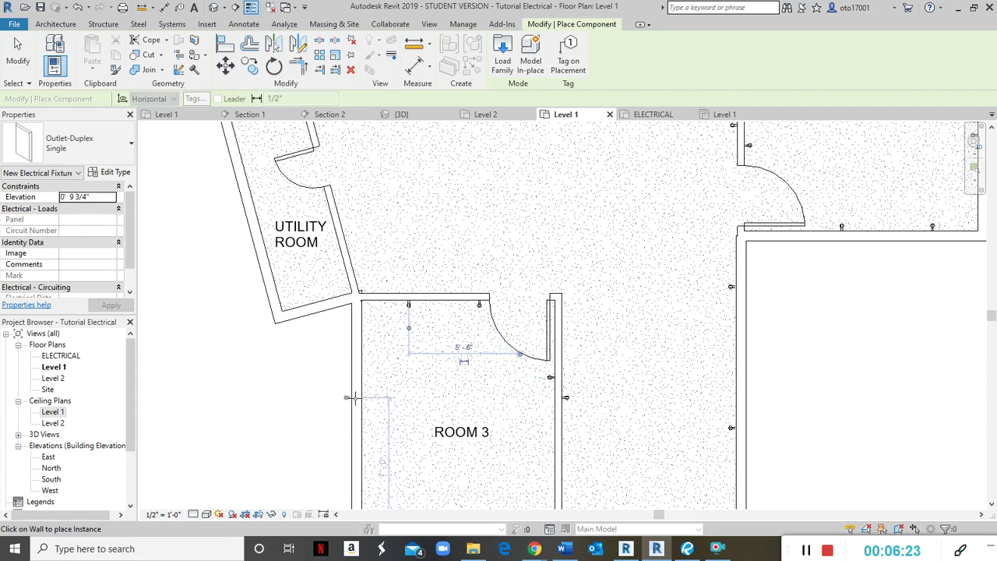
# Step: Place duplex outlets in Room 3: two on the outer side wall, two on the lower wall and one on the partition 2'-6" above the lower wall
pyautogui.moveTo(385, 403); pyautogui.dragTo(451, 338, button='middle')
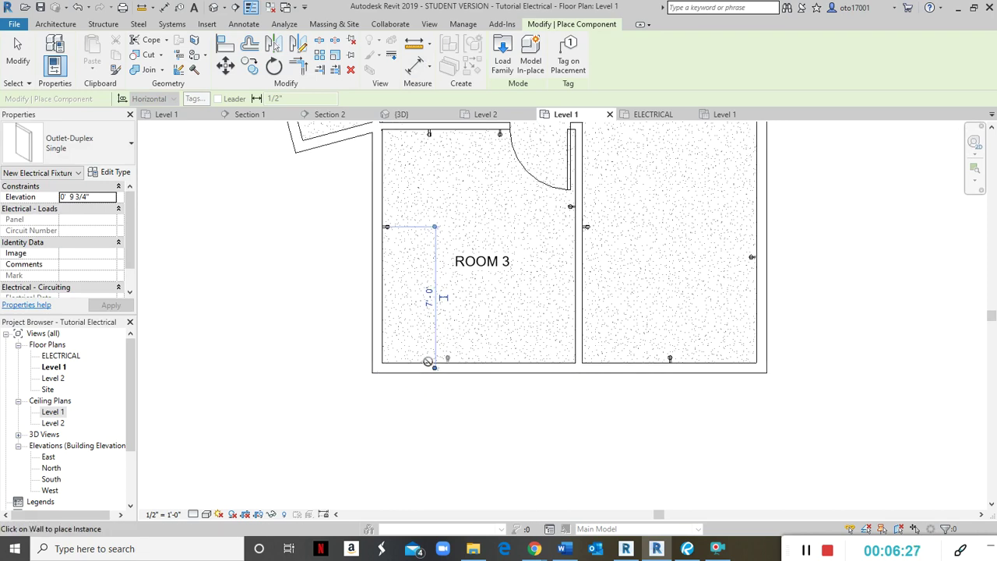
pyautogui.scroll(3, 432, 372)
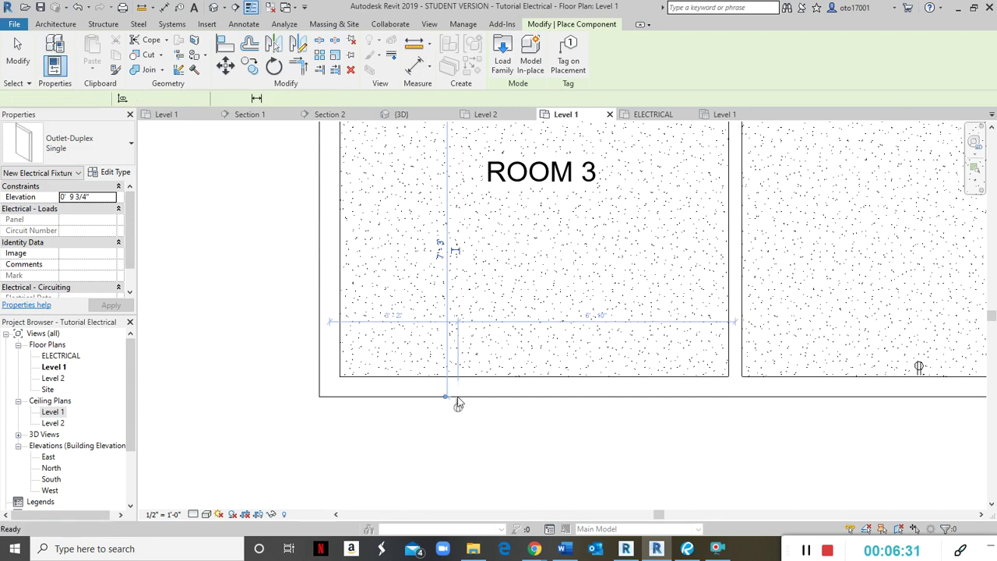
pyautogui.scroll(-6, 455, 394)
pyautogui.moveTo(455, 394); pyautogui.dragTo(454, 334, button='middle')
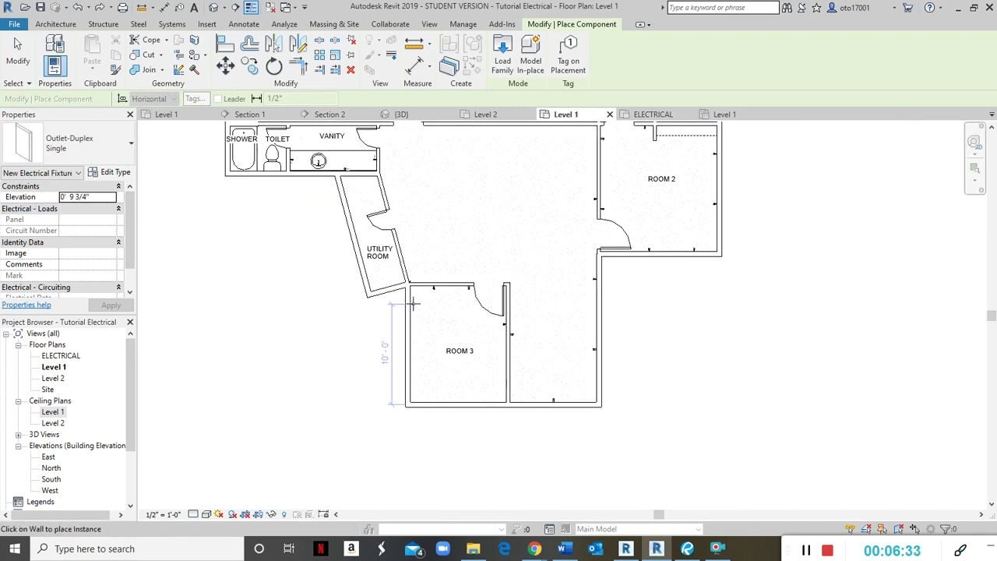
pyautogui.click(407, 361)
pyautogui.click(472, 401)
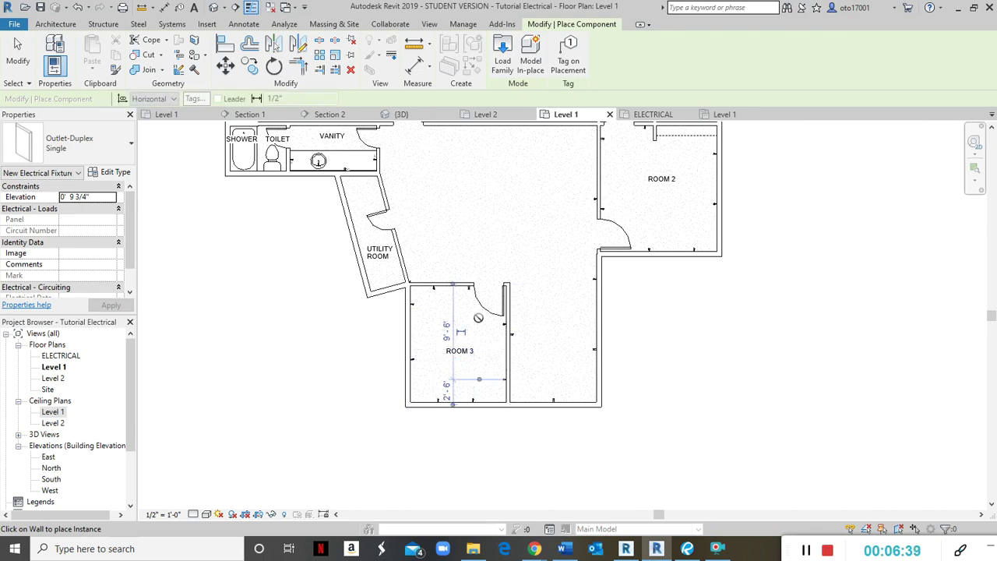
pyautogui.moveTo(478, 317); pyautogui.dragTo(507, 424, button='middle')
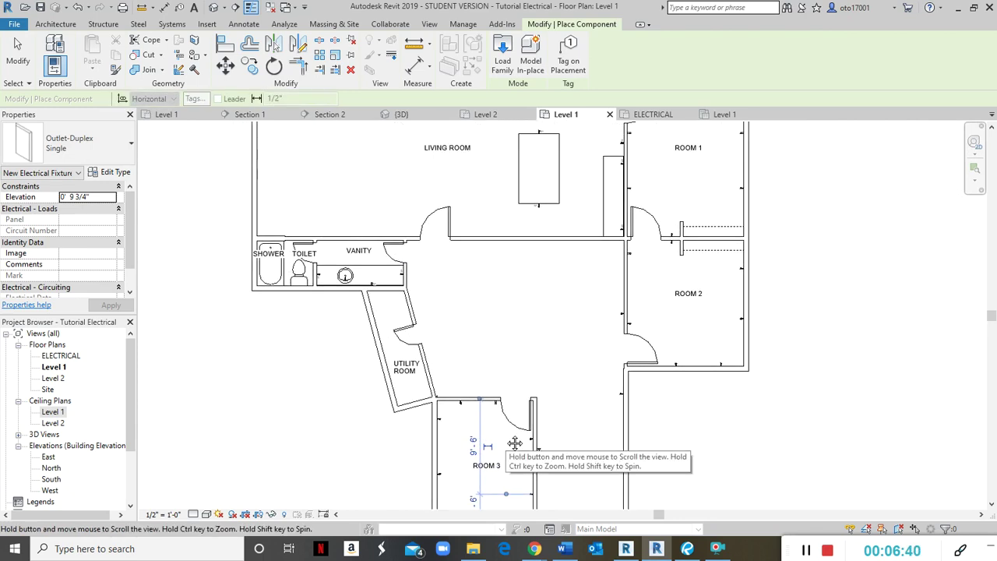
# Step: Place duplex outlets on the central space's upper wall 5'-0" from each end, on both faces of the utility room partition, and on its outer wall
pyautogui.click(482, 243)
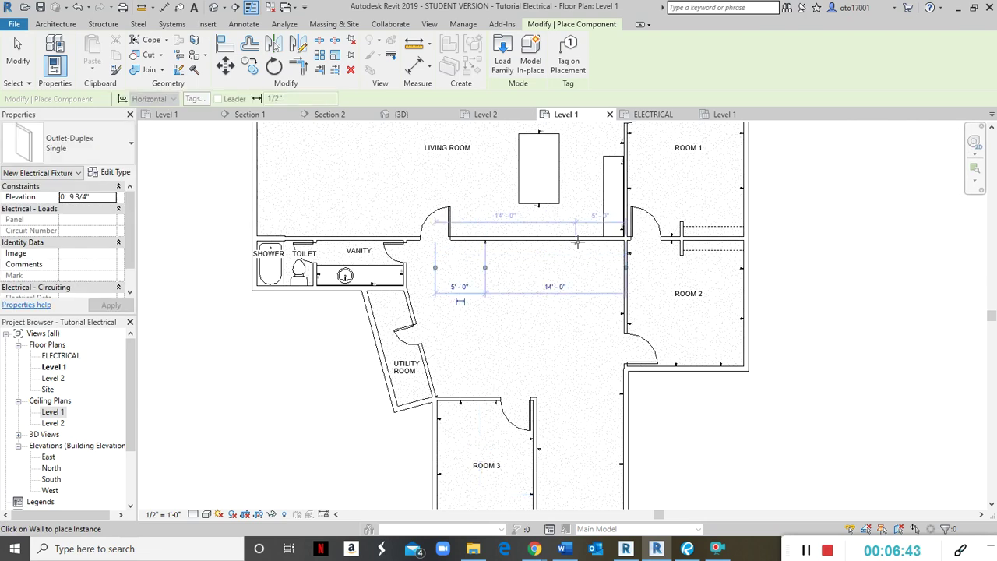
pyautogui.click(576, 243)
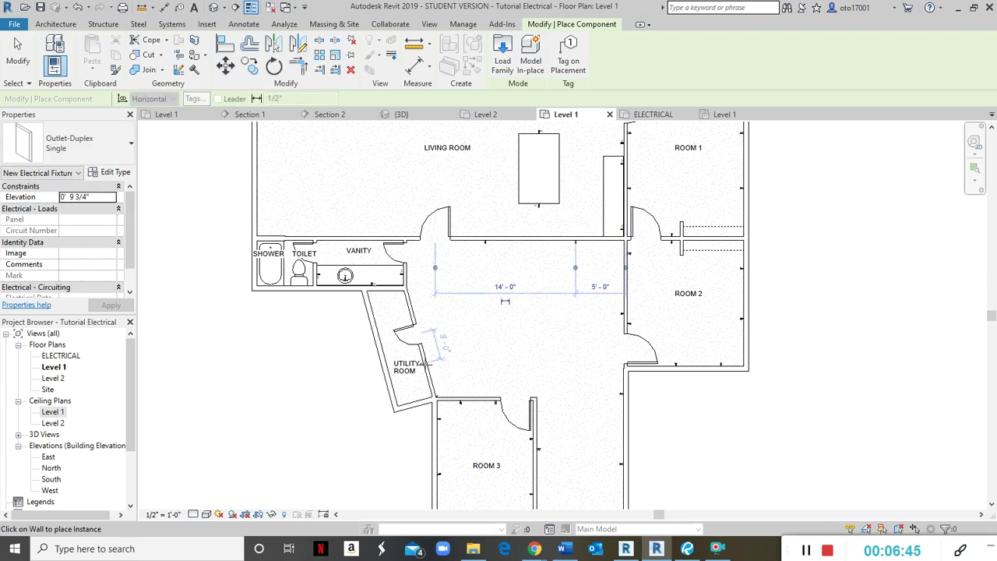
pyautogui.scroll(2, 426, 362)
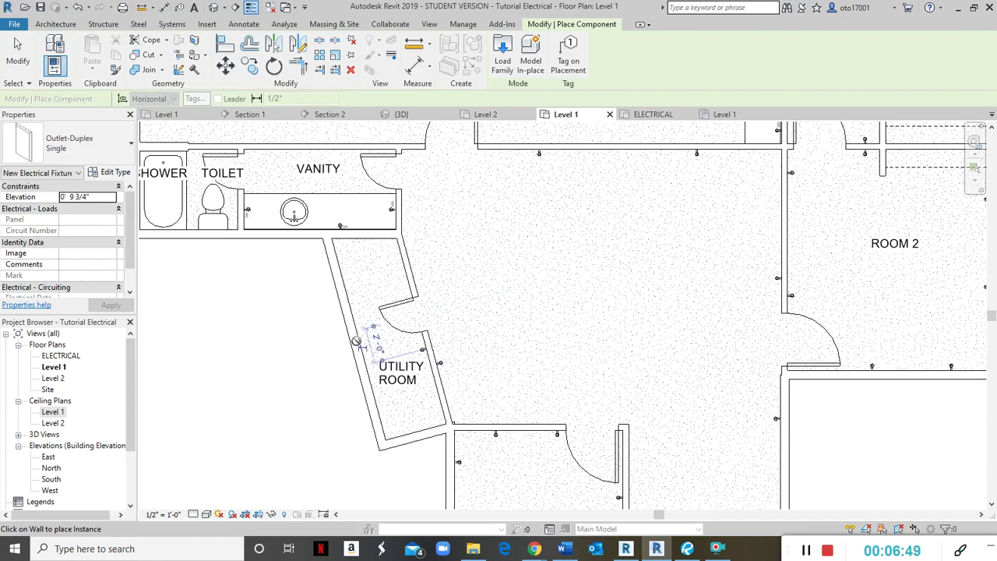
pyautogui.scroll(3, 363, 338)
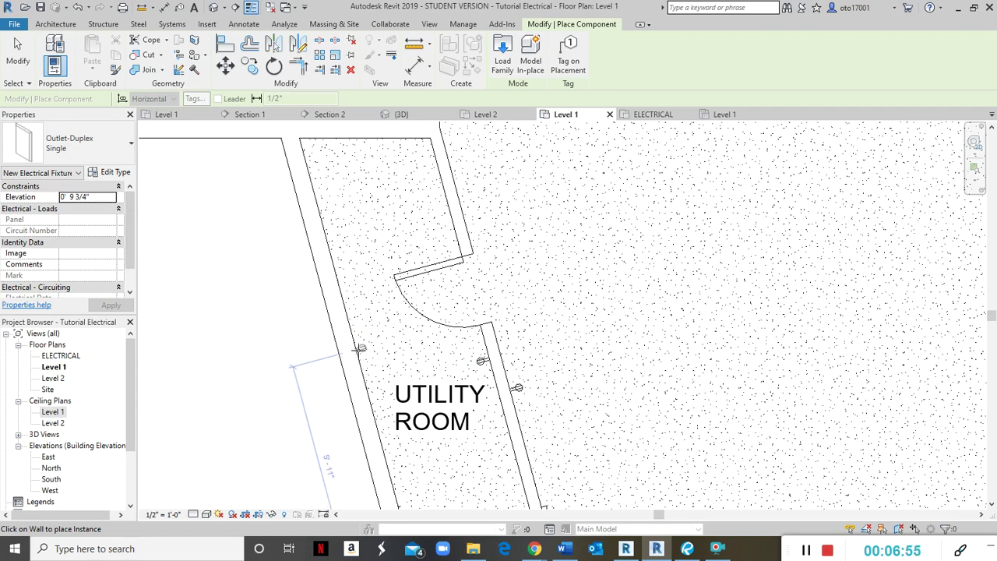
# Step: Place two duplex outlets on the vanity room's upper wall, one of them 2'-9" from the door-side partition
pyautogui.scroll(-3, 360, 348)
pyautogui.moveTo(522, 291); pyautogui.dragTo(540, 514, button='middle')
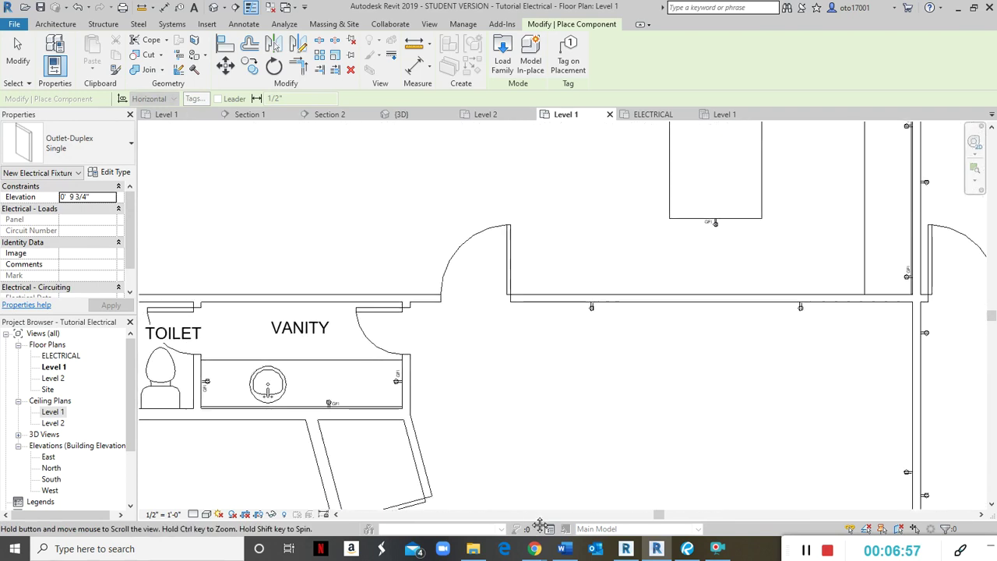
pyautogui.moveTo(402, 365); pyautogui.dragTo(574, 378, button='middle')
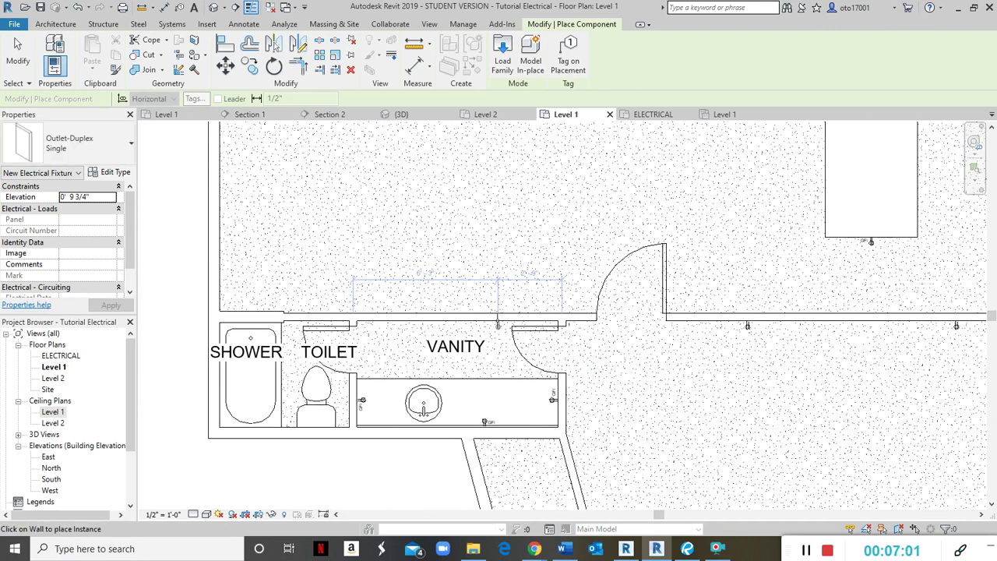
pyautogui.click(498, 323)
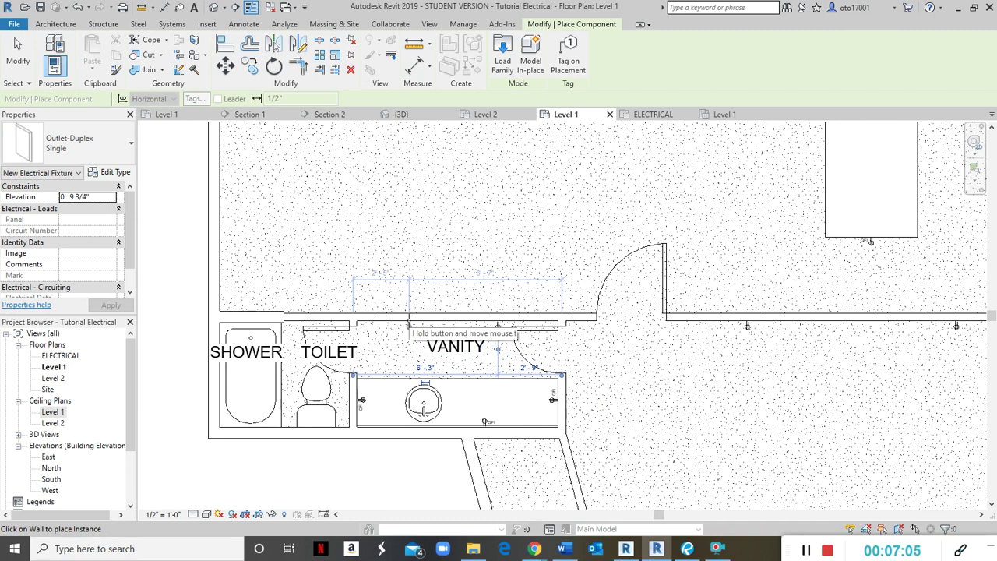
pyautogui.click(409, 324)
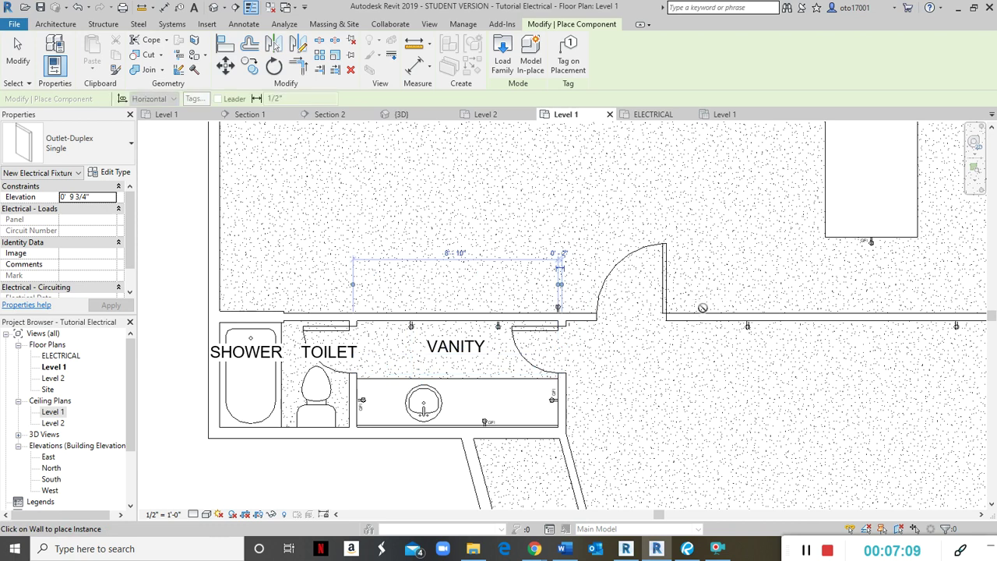
# Step: Place duplex outlets in the living room: two on the lower wall above the vanity and three on the outer side wall, the middle one at 7'-6"
pyautogui.click(395, 306)
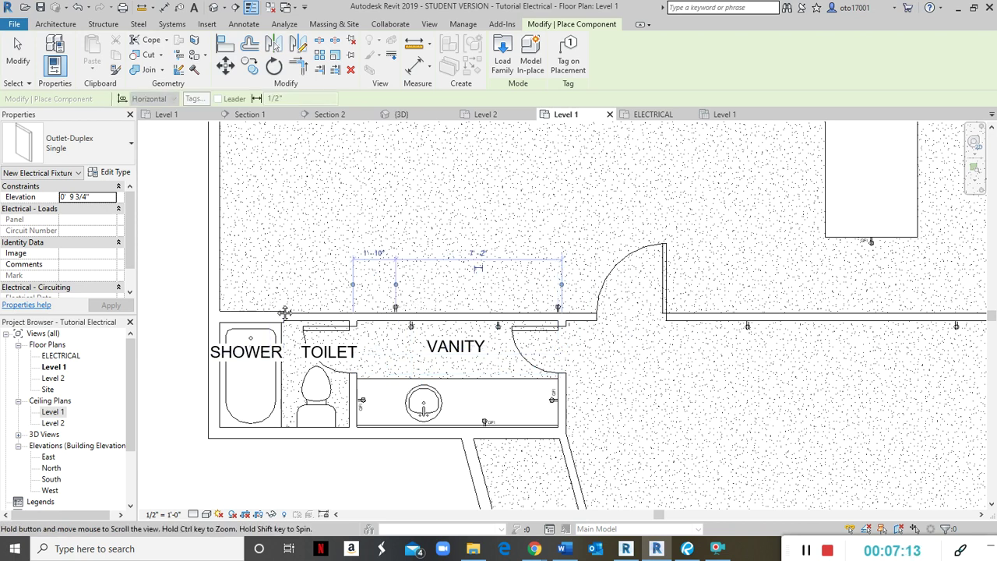
pyautogui.moveTo(285, 314); pyautogui.dragTo(315, 476, button='middle')
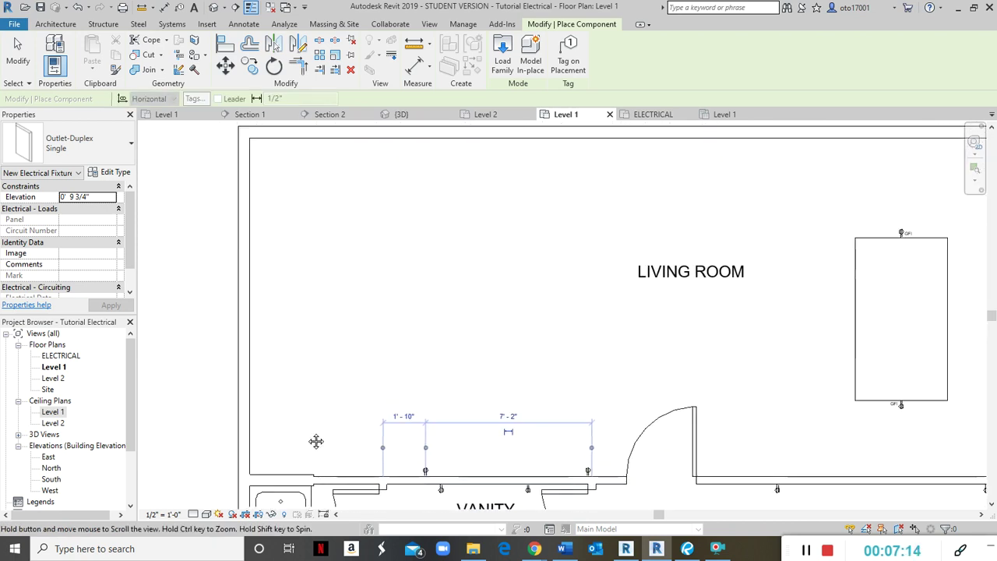
pyautogui.click(253, 415)
pyautogui.click(251, 303)
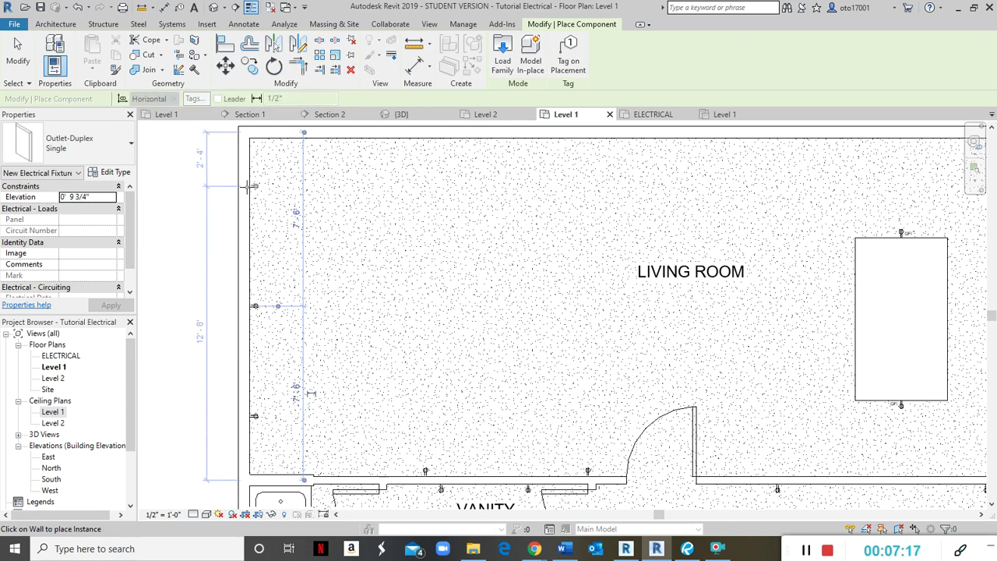
pyautogui.click(254, 185)
# Step: Place four duplex outlets on the living room's upper wall: 4'-9" and 12'-1" from the outer corner, one further along, and one 8'-2" from the Room 1 partition
pyautogui.click(355, 143)
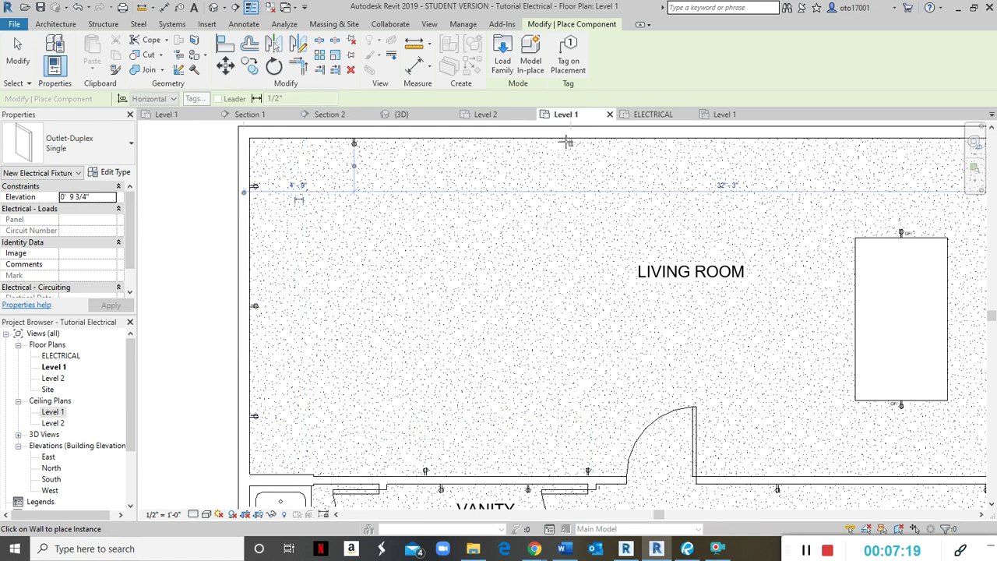
pyautogui.click(524, 143)
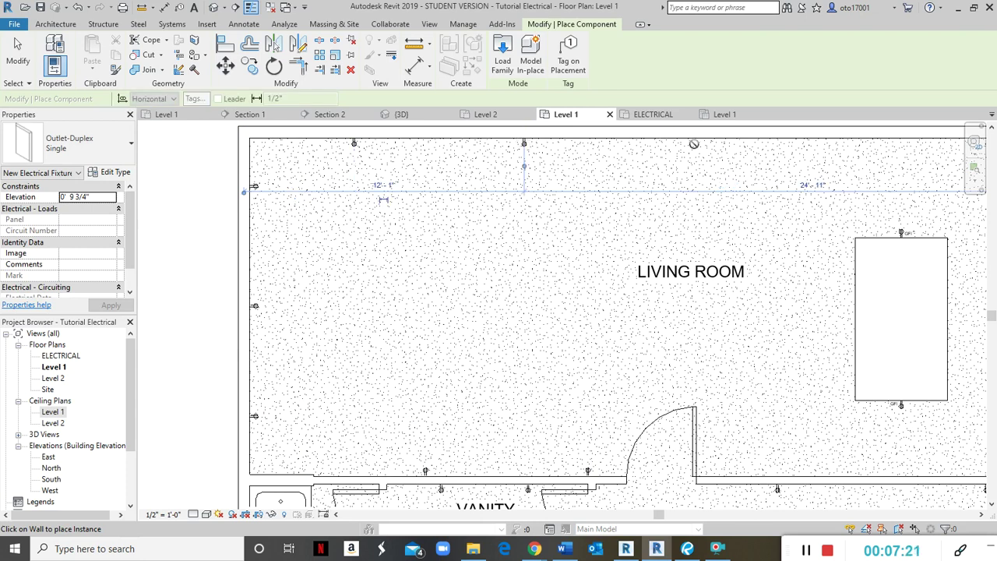
pyautogui.moveTo(739, 198); pyautogui.dragTo(447, 337, button='middle')
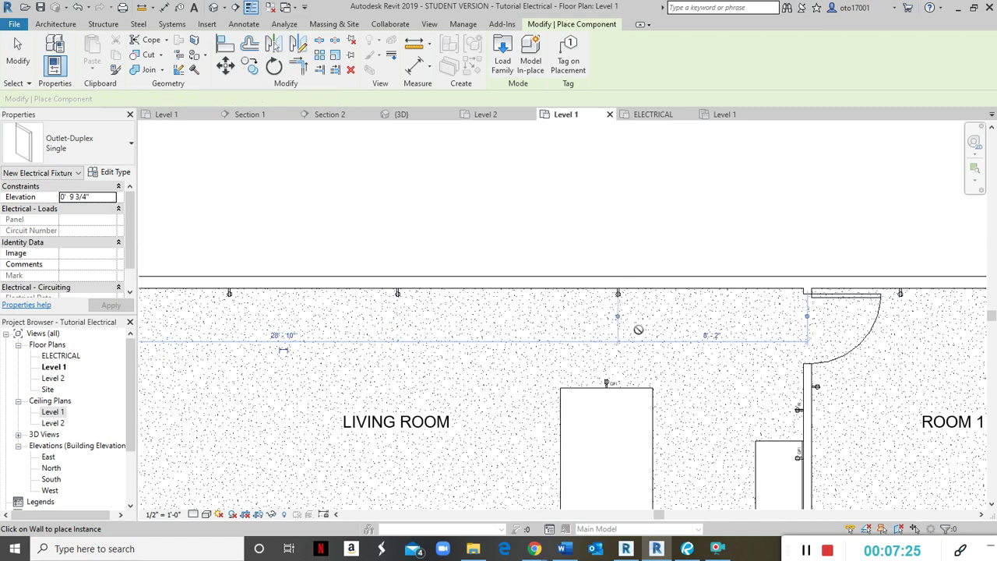
# Step: Place two duplex outlets on the living room's lower wall, 5'-6" from the door centre and 6'-0" from the Room 1 partition, and finish placing
pyautogui.scroll(-2, 654, 226)
pyautogui.scroll(-1, 647, 211)
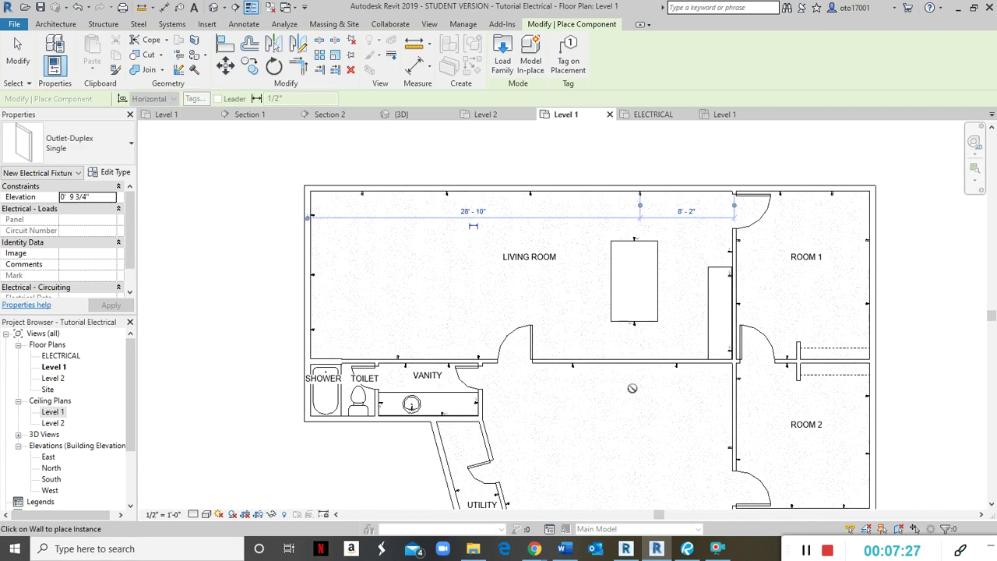
pyautogui.scroll(3, 559, 379)
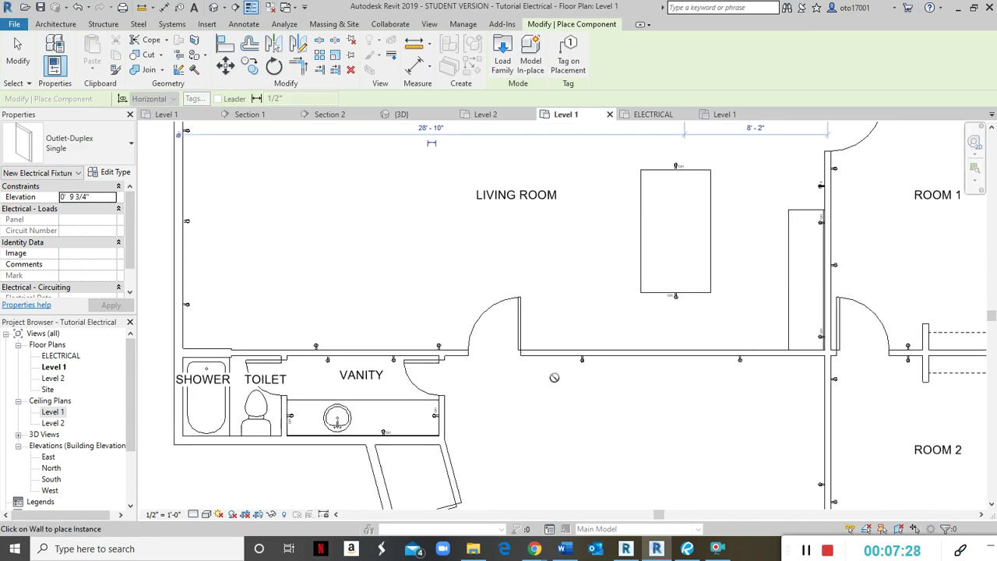
pyautogui.click(598, 341)
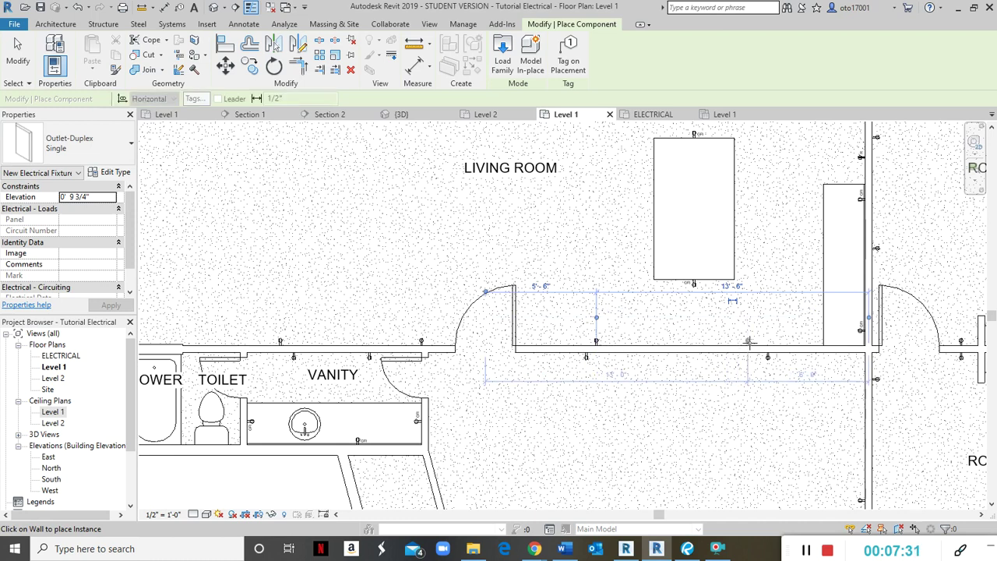
pyautogui.scroll(-1, 746, 341)
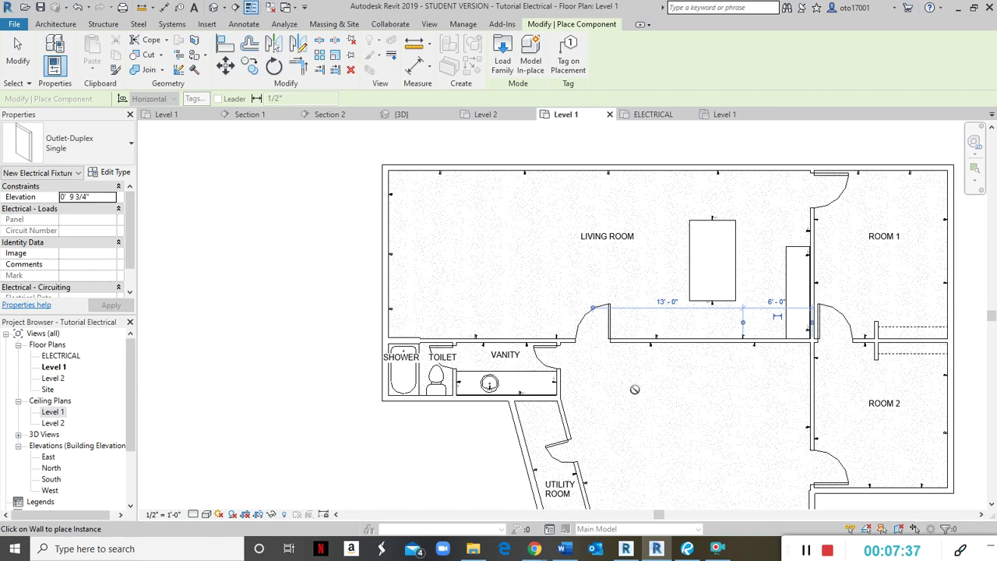
pyautogui.scroll(-3, 635, 389)
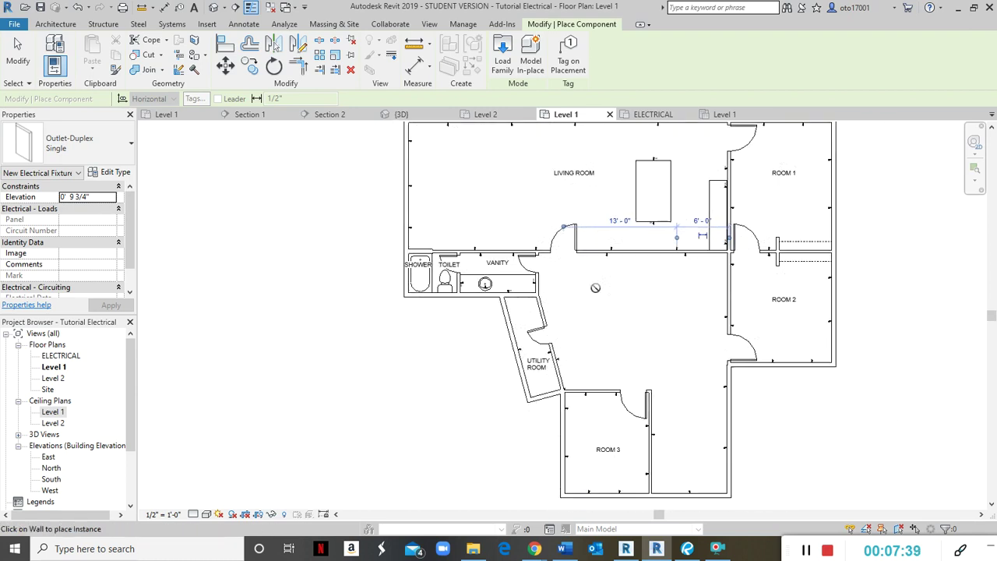
pyautogui.scroll(-2, 594, 287)
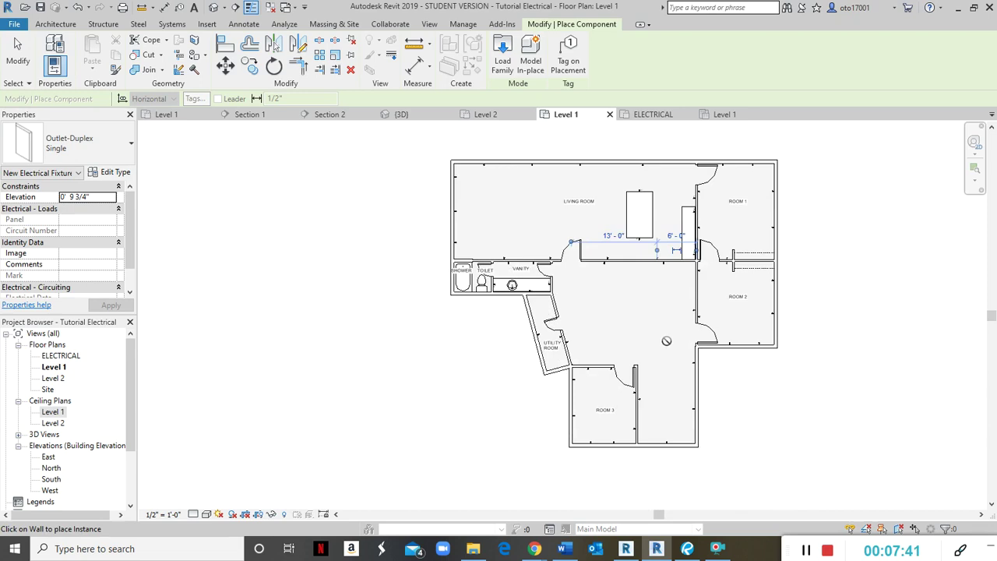
pyautogui.scroll(2, 621, 320)
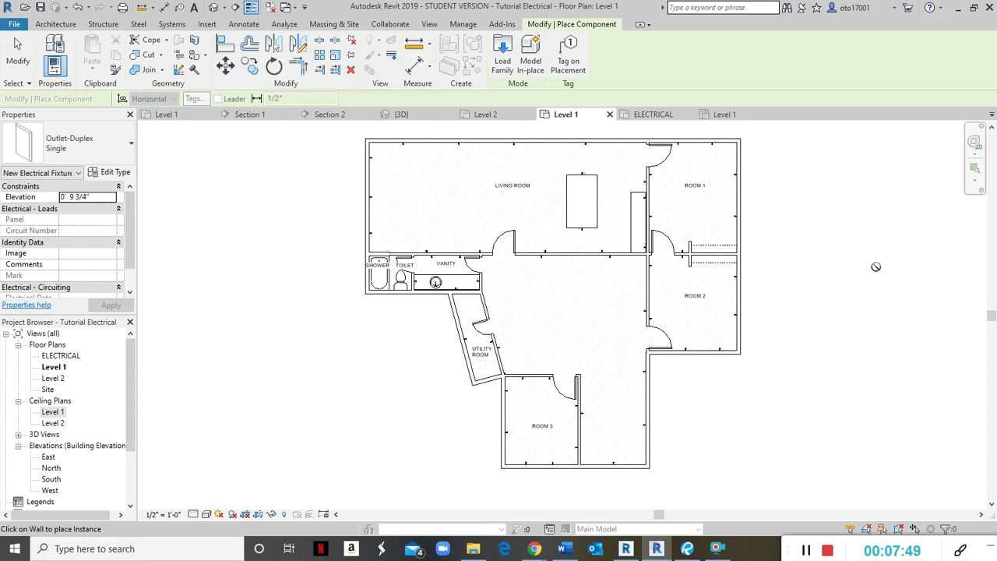
pyautogui.press('Escape')
pyautogui.press('Escape')
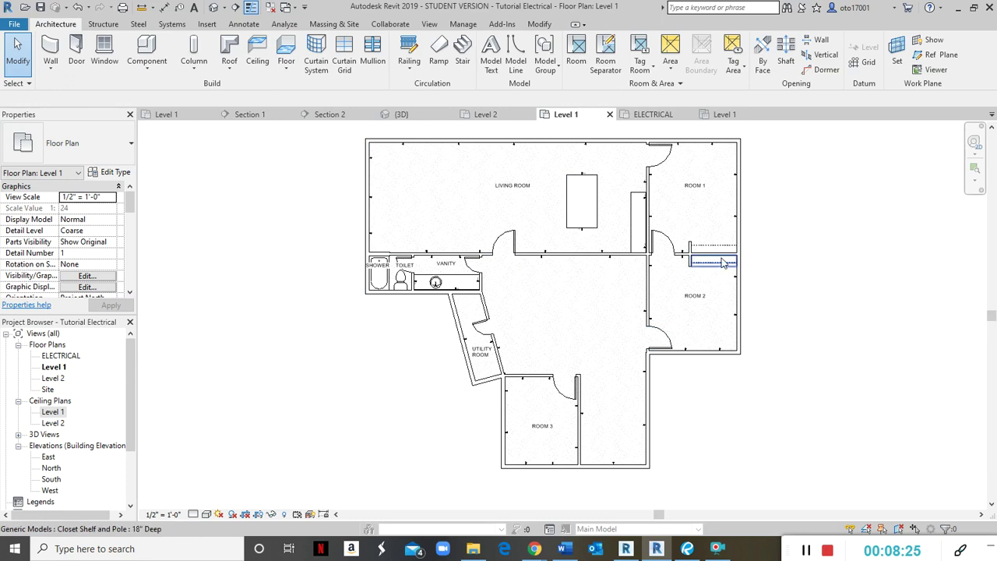
# Step: Examine the outlet layout across the Level 1 plan, particularly around the door swings of Room 2, Room 3 and the utility room
pyautogui.scroll(3, 724, 263)
pyautogui.scroll(-3, 554, 287)
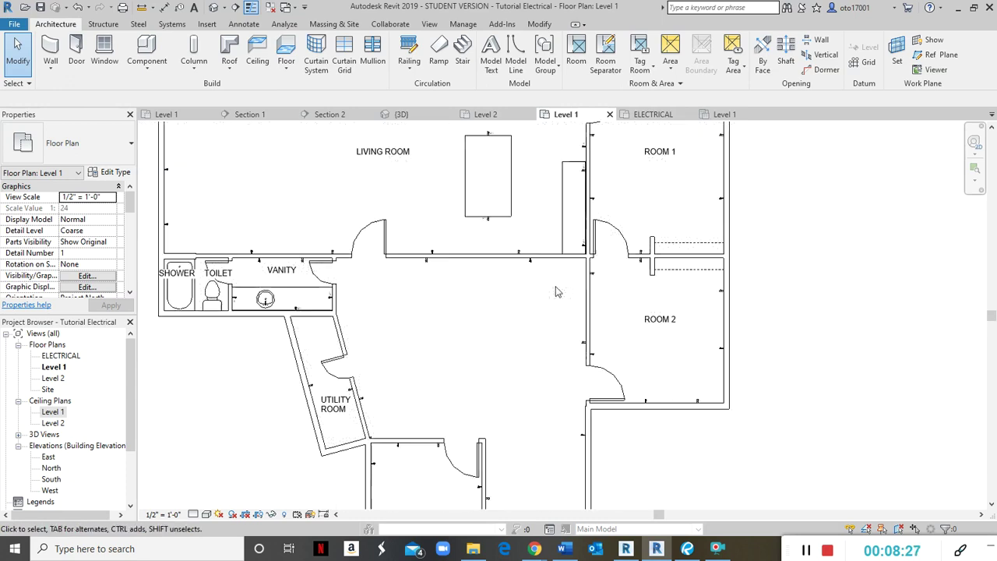
pyautogui.scroll(-1, 600, 321)
pyautogui.scroll(2, 544, 329)
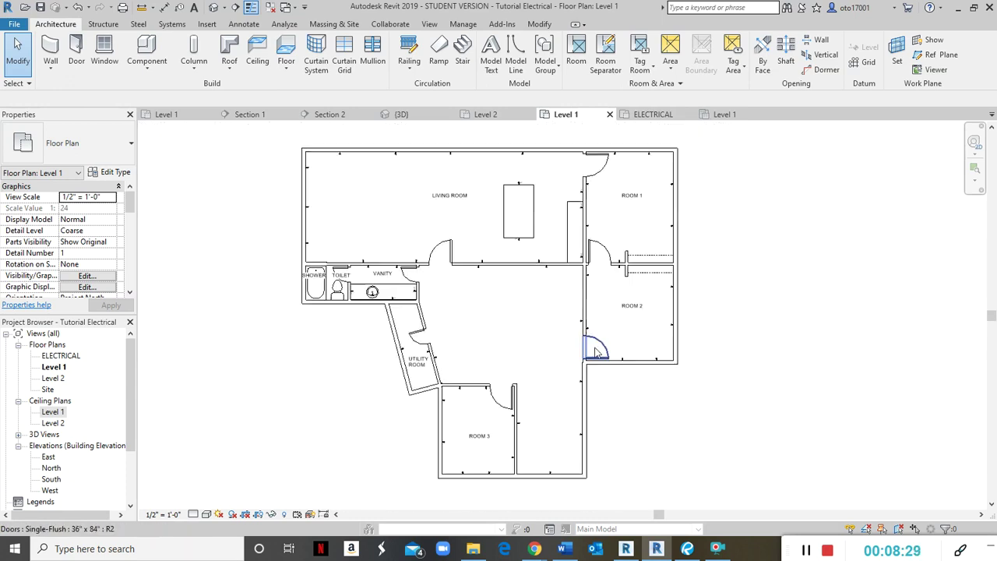
pyautogui.scroll(2, 510, 403)
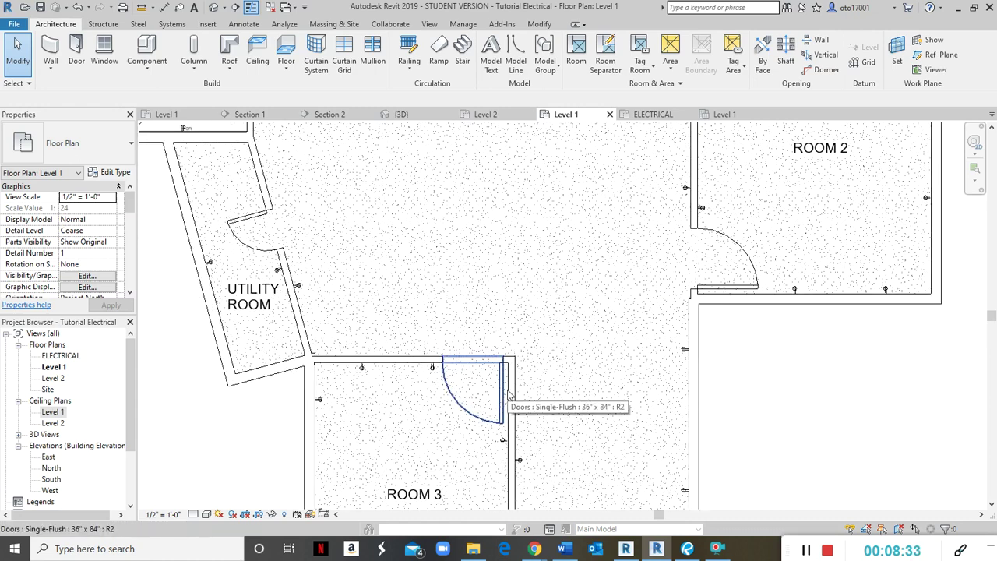
pyautogui.scroll(-1, 509, 395)
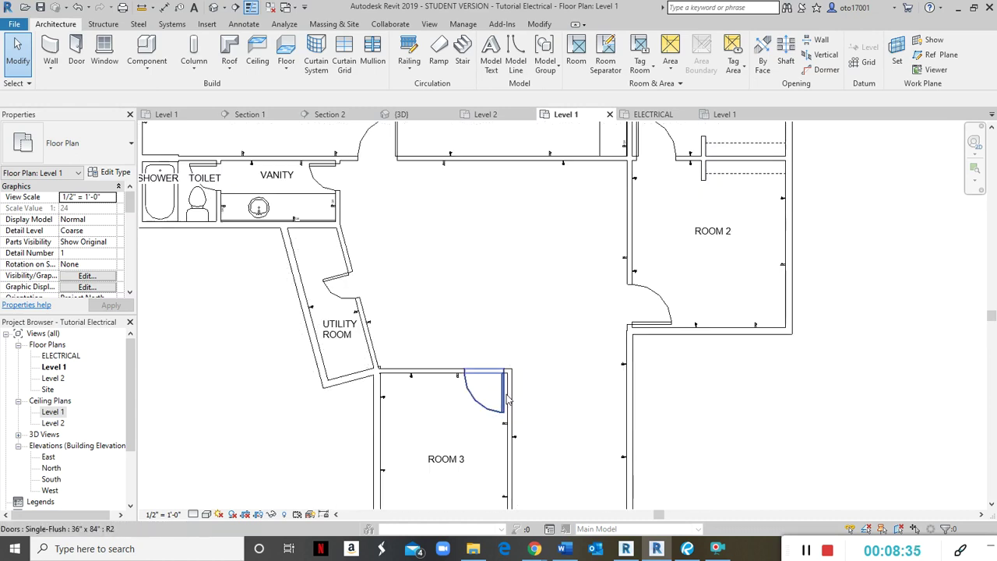
pyautogui.scroll(-3, 447, 413)
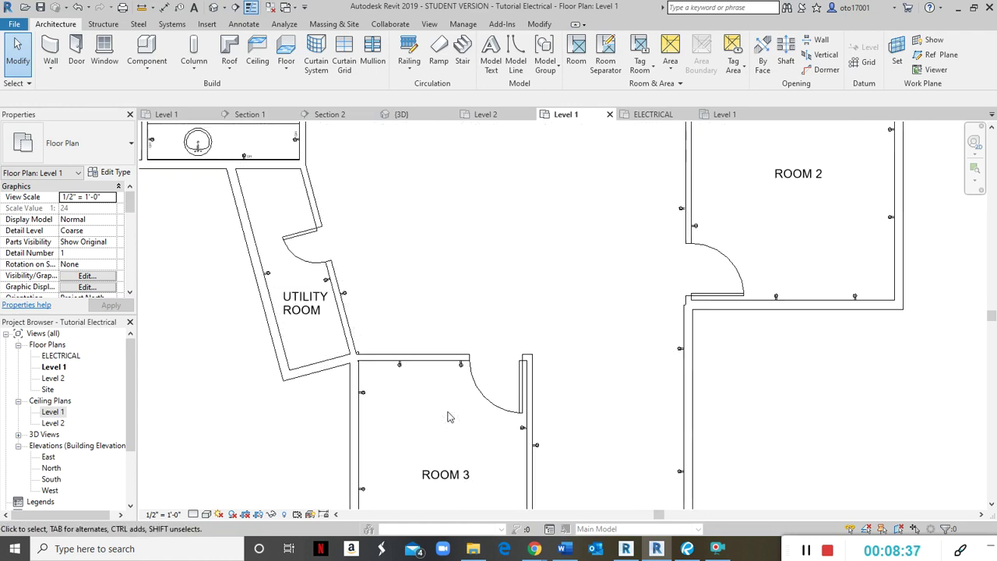
pyautogui.scroll(2, 447, 417)
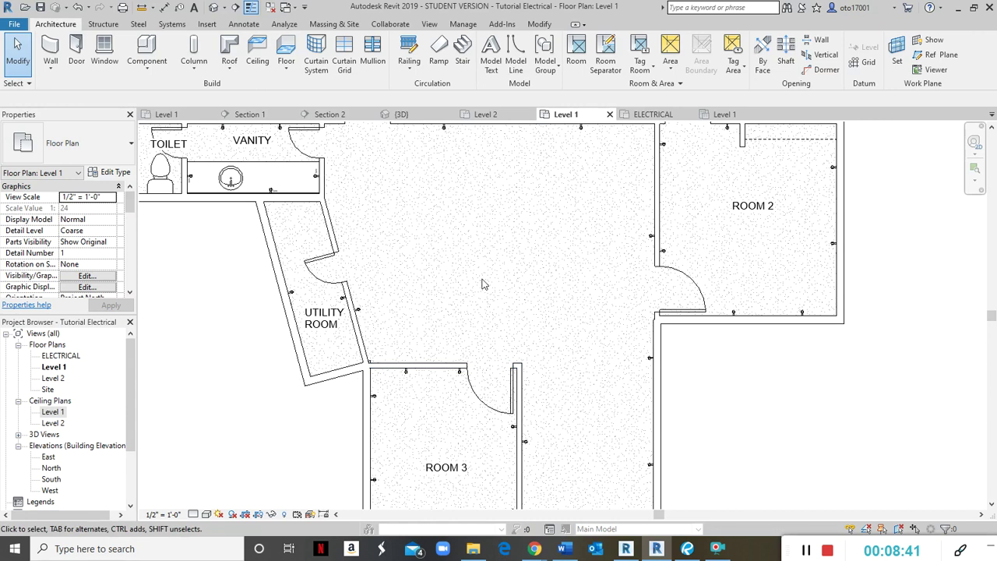
pyautogui.scroll(-2, 505, 359)
pyautogui.scroll(-1, 508, 350)
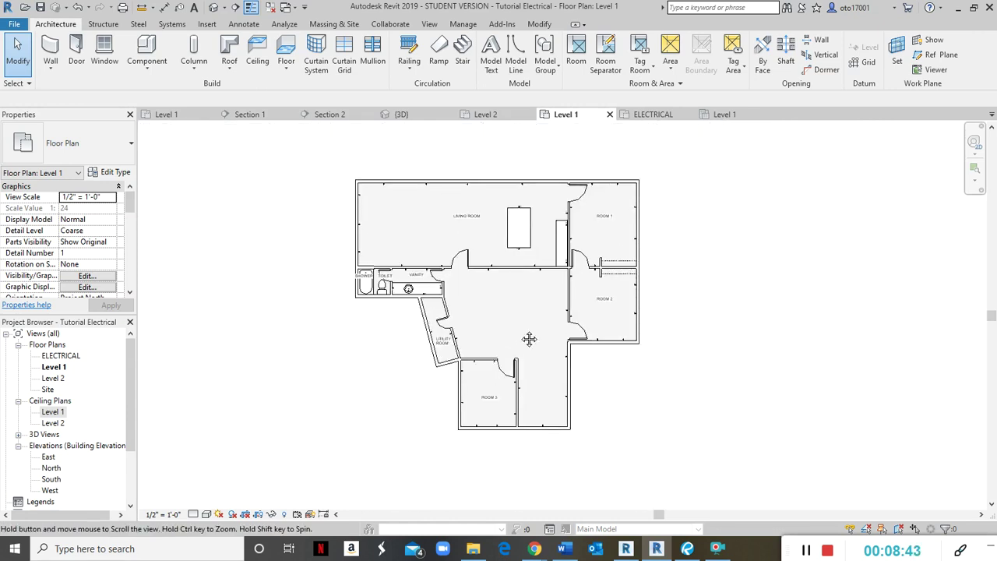
pyautogui.scroll(1, 527, 334)
pyautogui.moveTo(525, 333); pyautogui.dragTo(552, 349, button='middle')
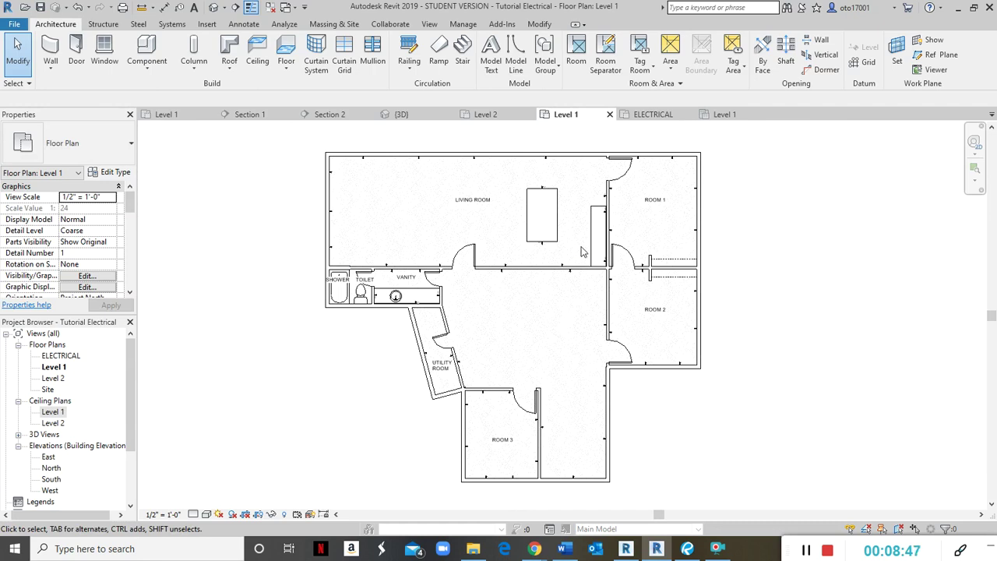